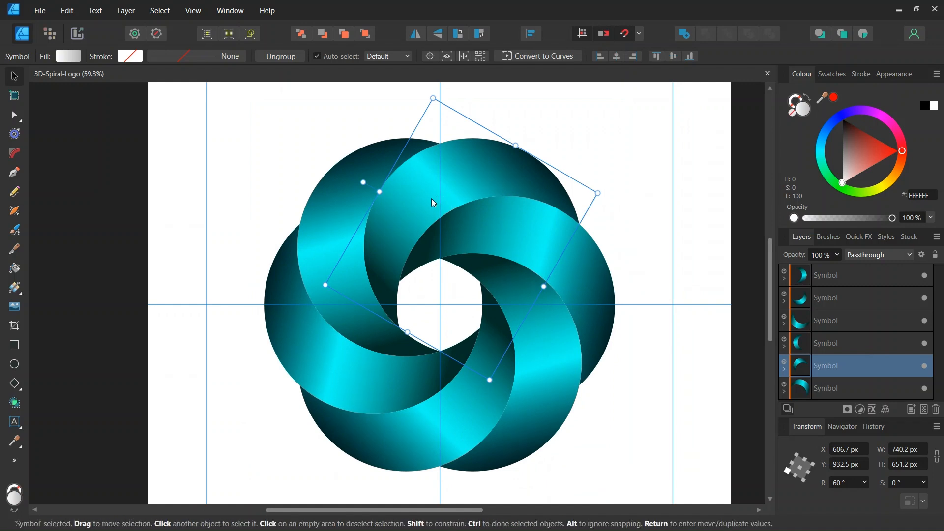
Create a new document in pixel units with a page size of 2000 × 2000 px
scroll(432, 198, down, 1)
click(40, 10)
key(Escape)
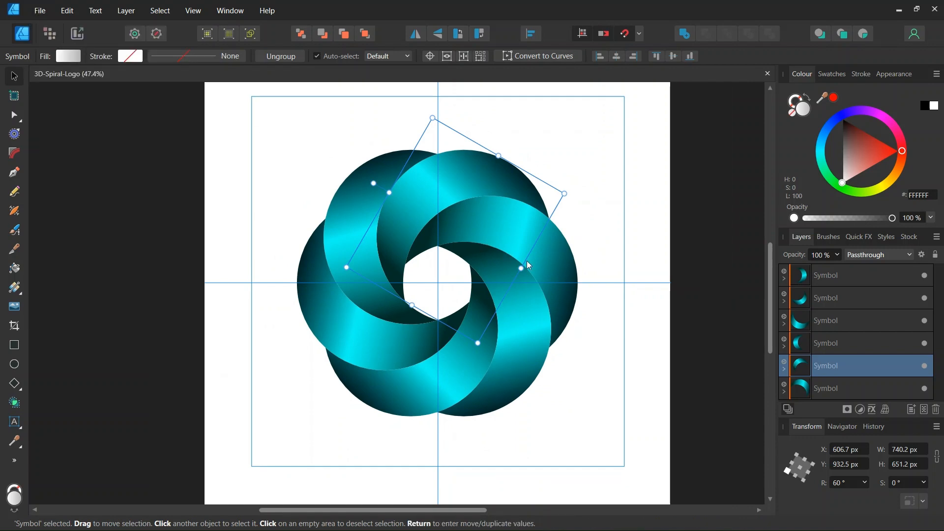
key(ctrl+n)
click(589, 353)
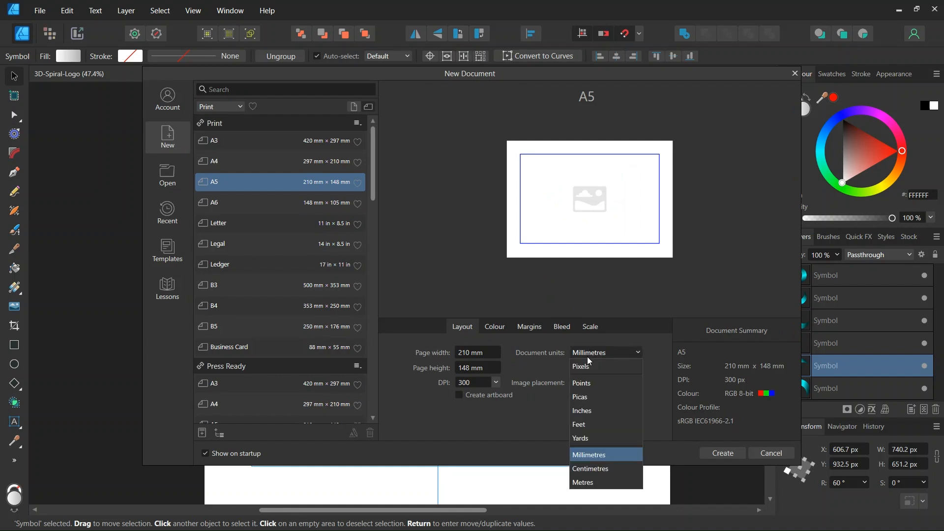
click(586, 367)
click(478, 353)
text(200)
click(468, 369)
text(2000)
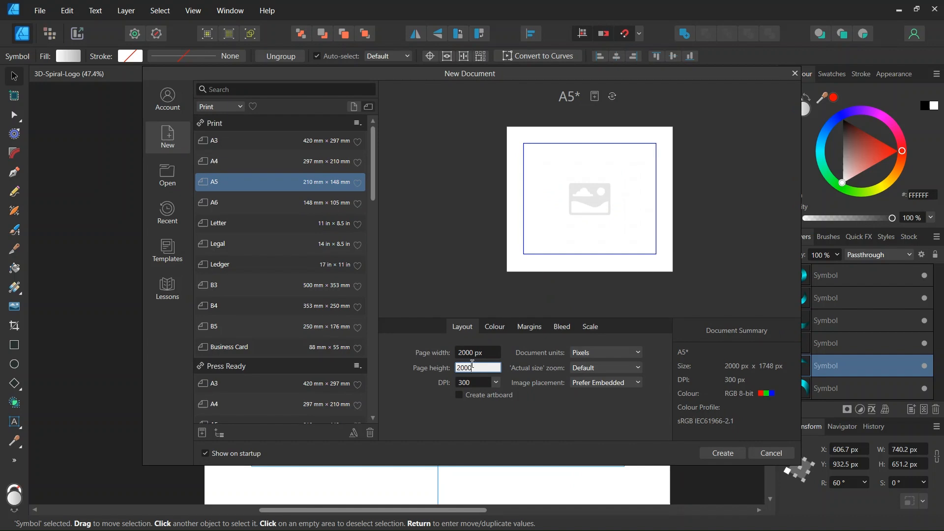
click(723, 453)
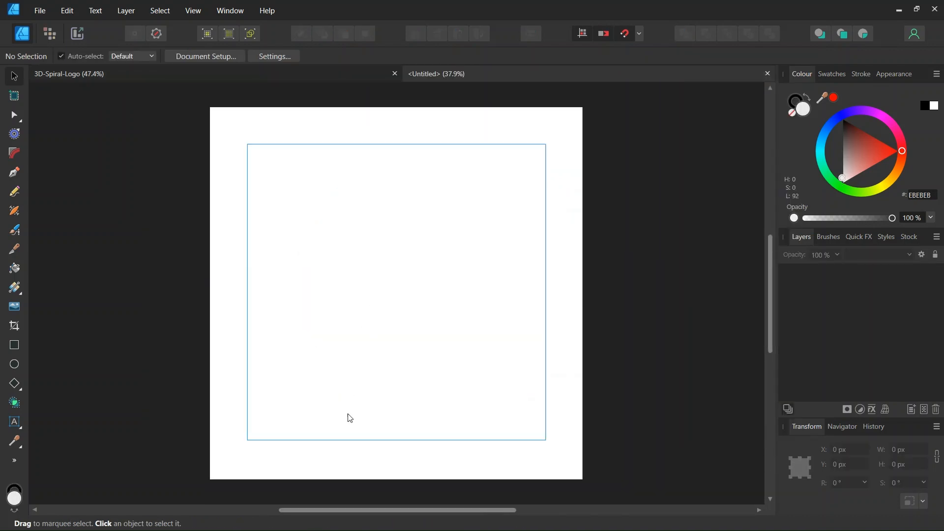
Add one horizontal and one vertical guide through the page centre, each at 1000 px
drag(313, 508, 305, 509)
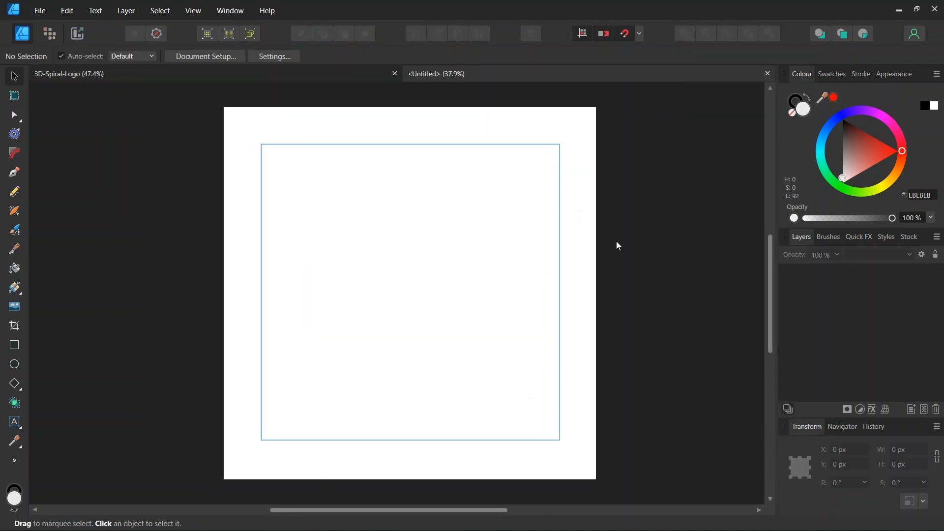
click(639, 35)
click(197, 11)
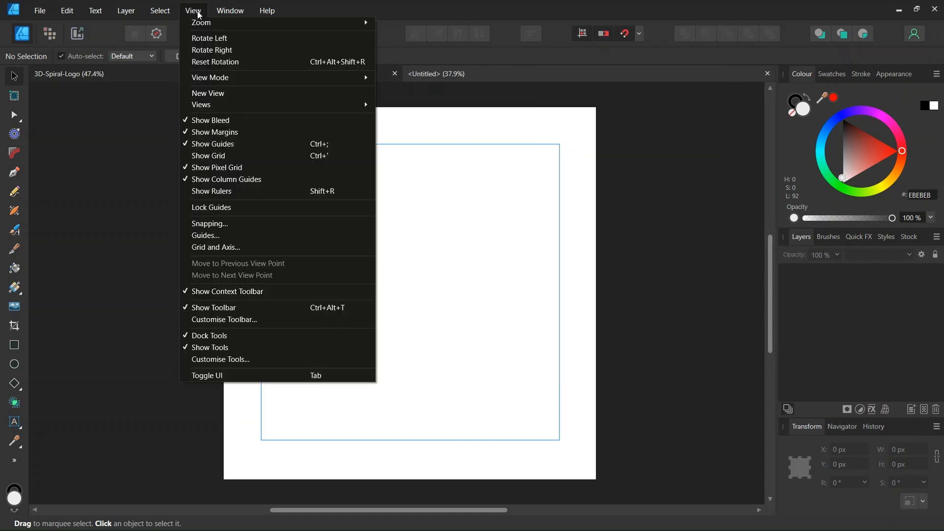
click(241, 236)
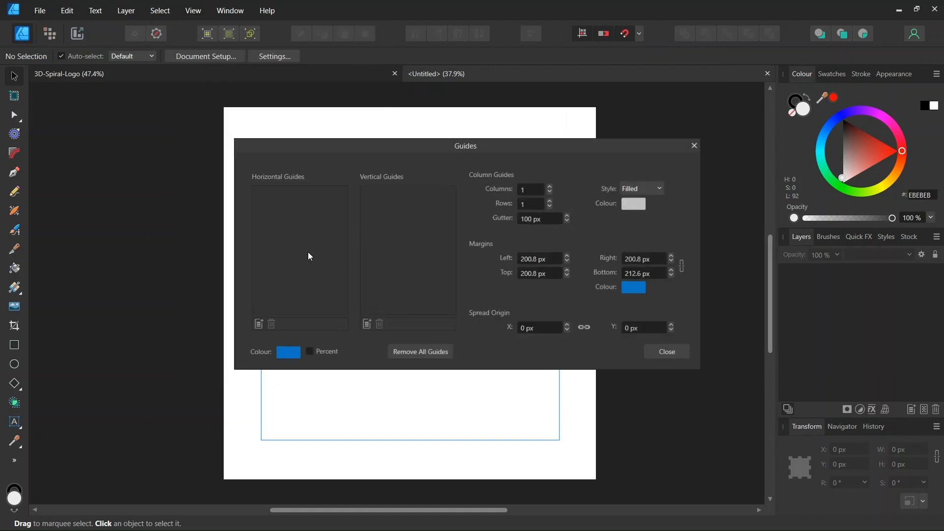
click(255, 325)
click(365, 326)
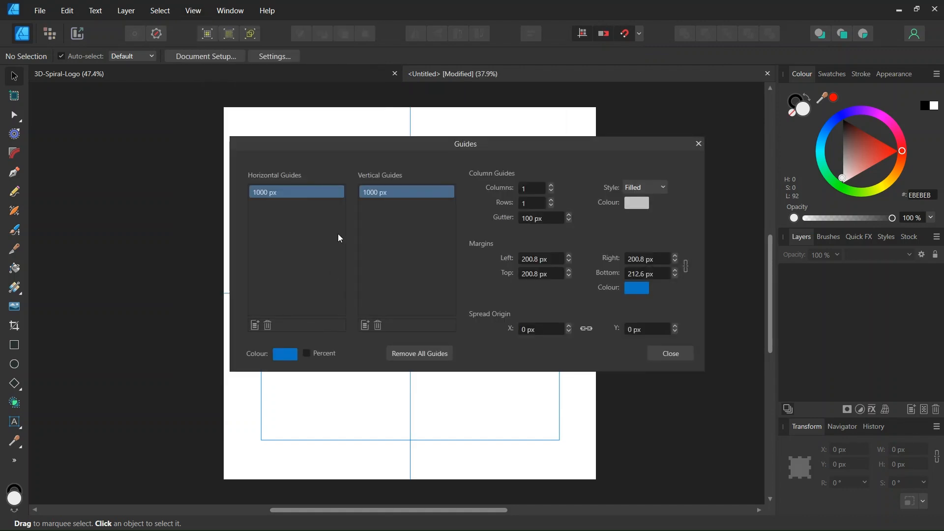
click(657, 354)
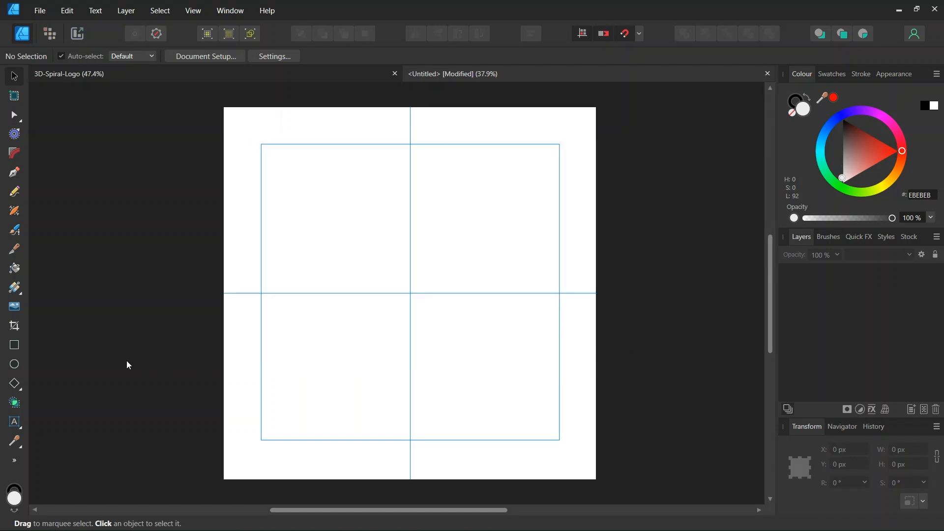
Set up the Ellipse tool with no fill and a black stroke 0.1 pt wide
click(15, 365)
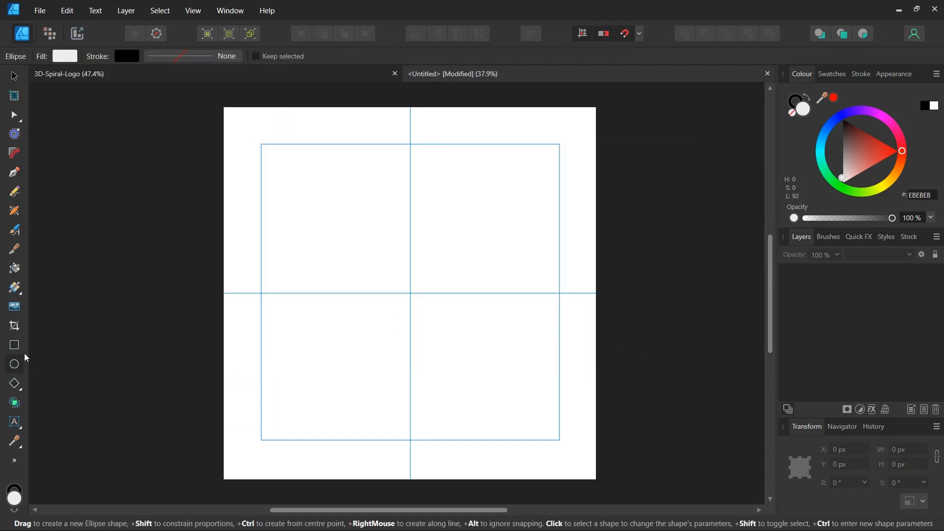
click(64, 56)
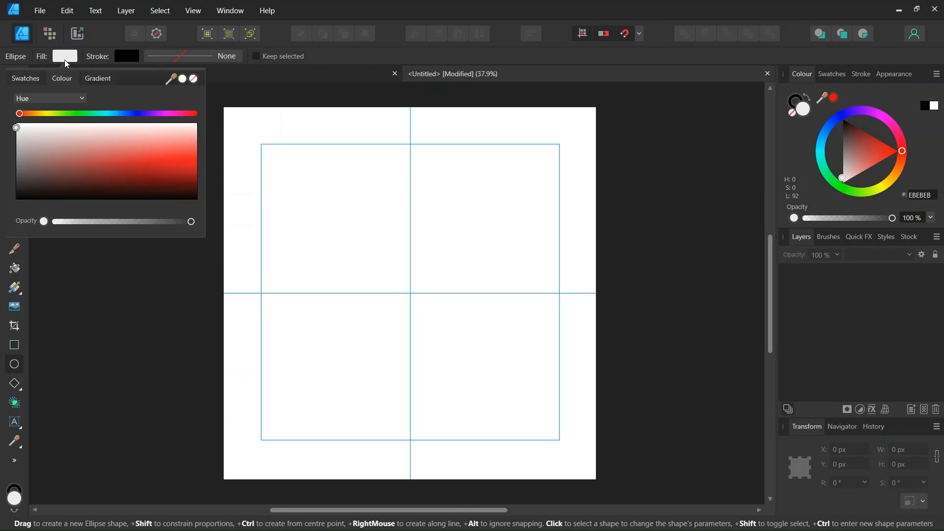
click(122, 55)
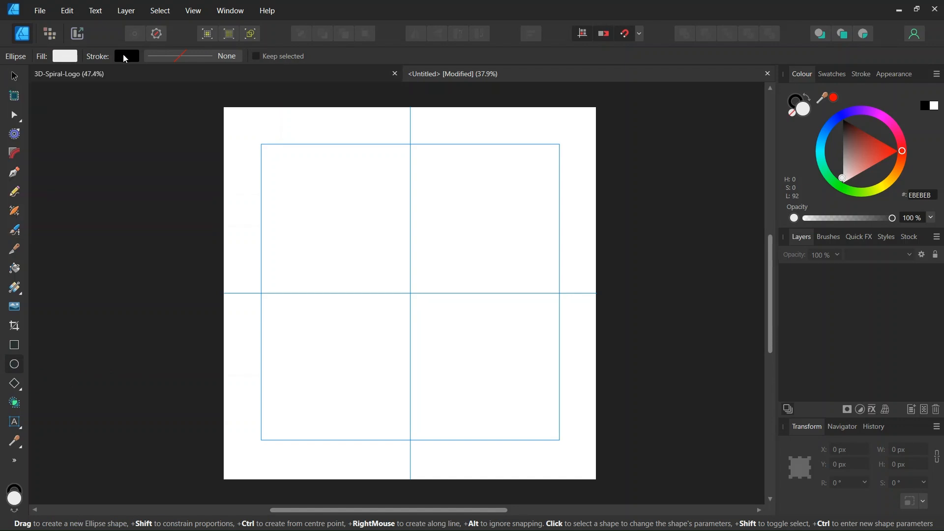
click(75, 55)
click(195, 80)
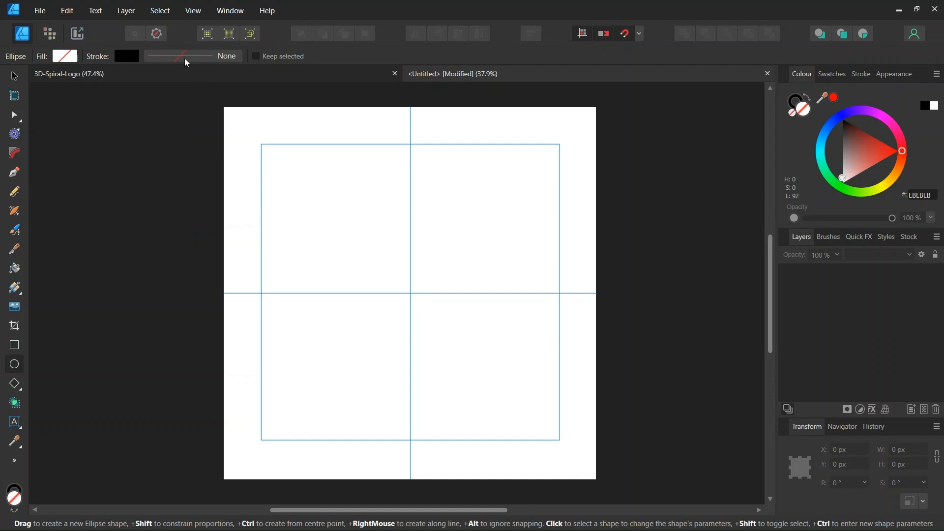
click(184, 56)
click(268, 98)
text(0.1)
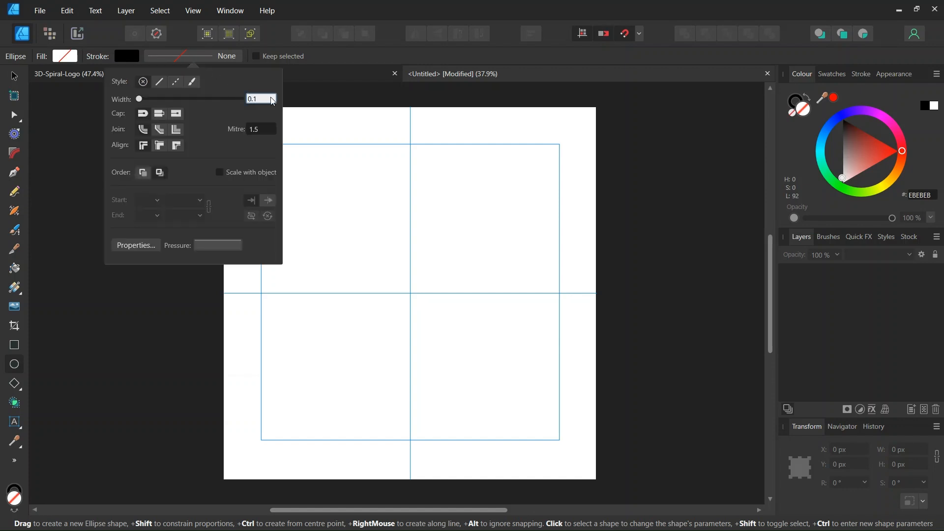
key(Return)
click(326, 2)
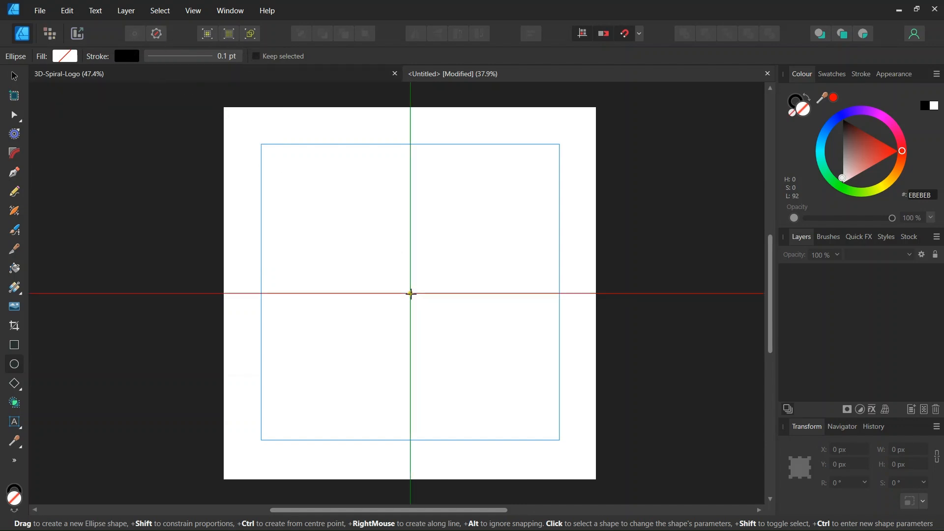
Draw a circle about 804 px in diameter centred on the guide intersection, and move it horizontally about 234 px to the right
scroll(411, 294, up, 1)
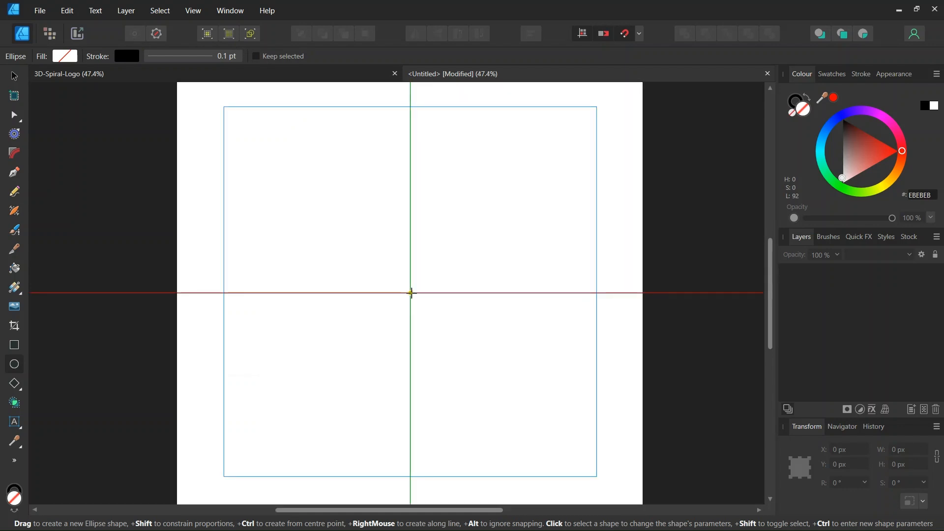
drag(411, 293, 517, 372)
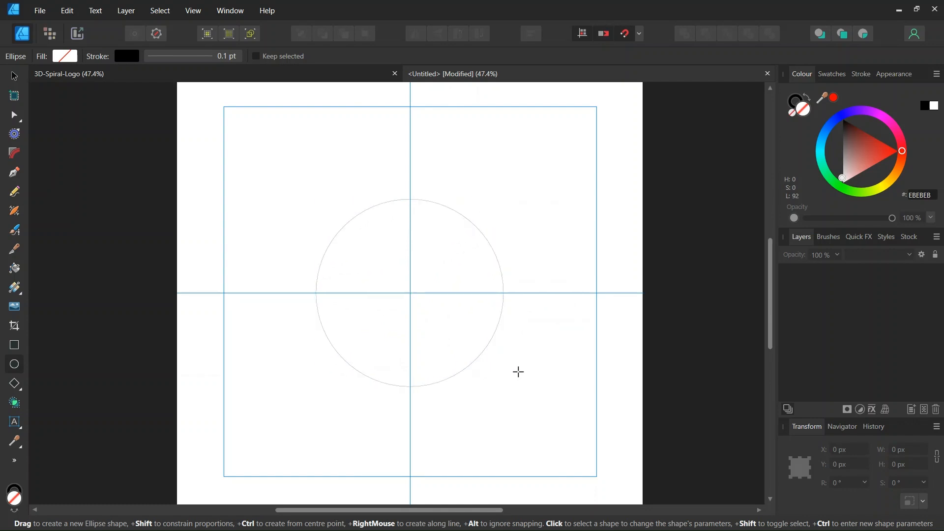
click(13, 76)
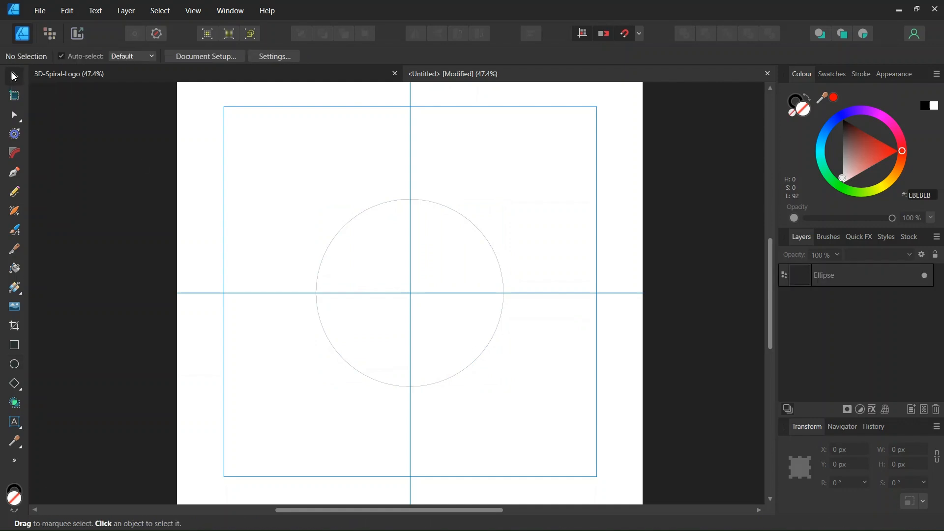
click(333, 247)
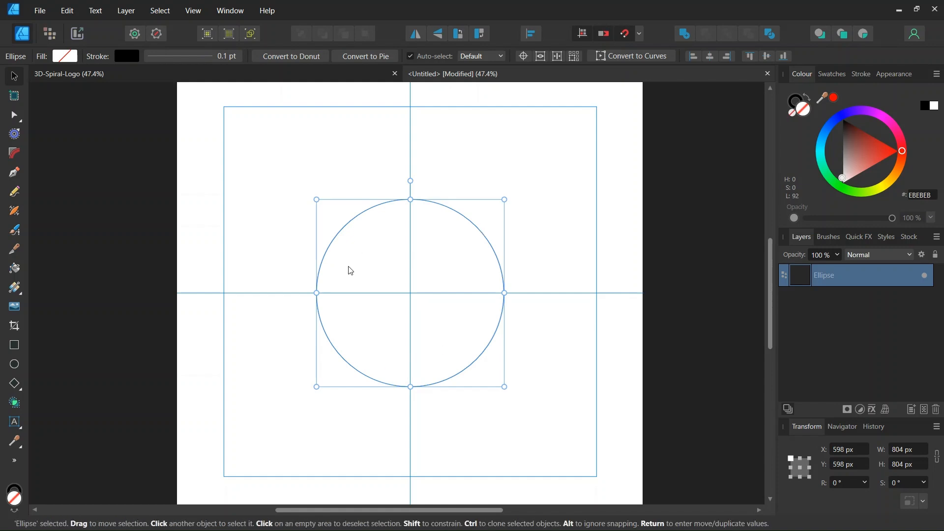
drag(352, 268, 405, 267)
Show the circle's transform origin and place it on the intersection of the two guides
scroll(408, 280, down, 1)
ctrl+scroll(410, 274, up, 1)
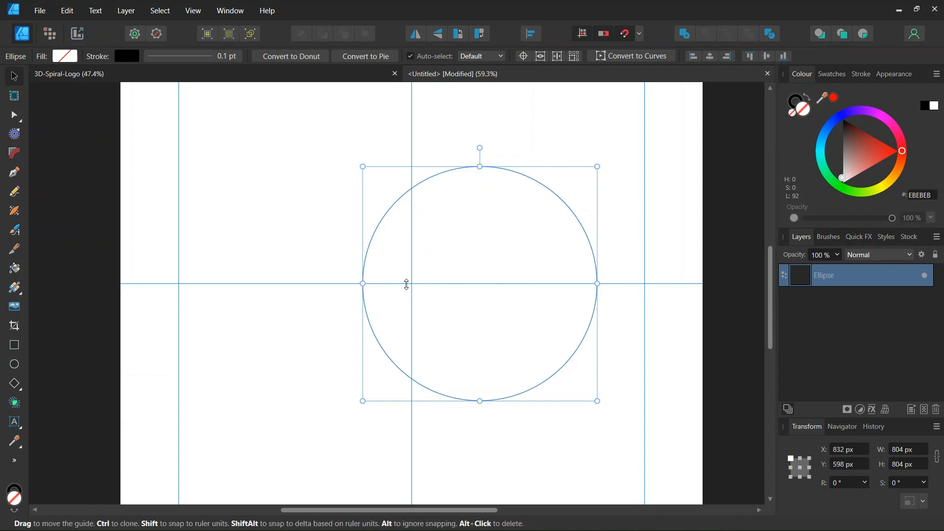
click(521, 57)
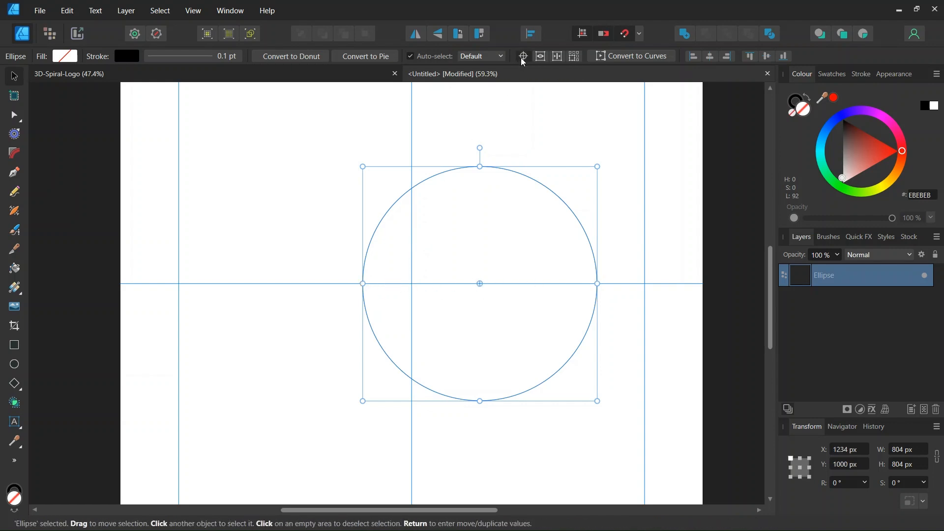
drag(480, 284, 414, 283)
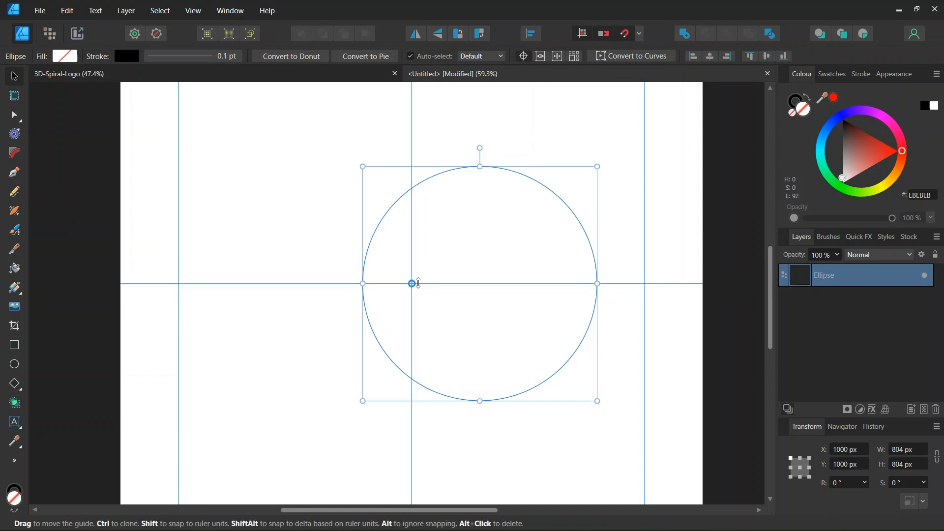
Duplicate the circle with 5 copies rotated 60° each around the guide intersection, and deselect
scroll(416, 283, up, 2)
scroll(397, 305, down, 3)
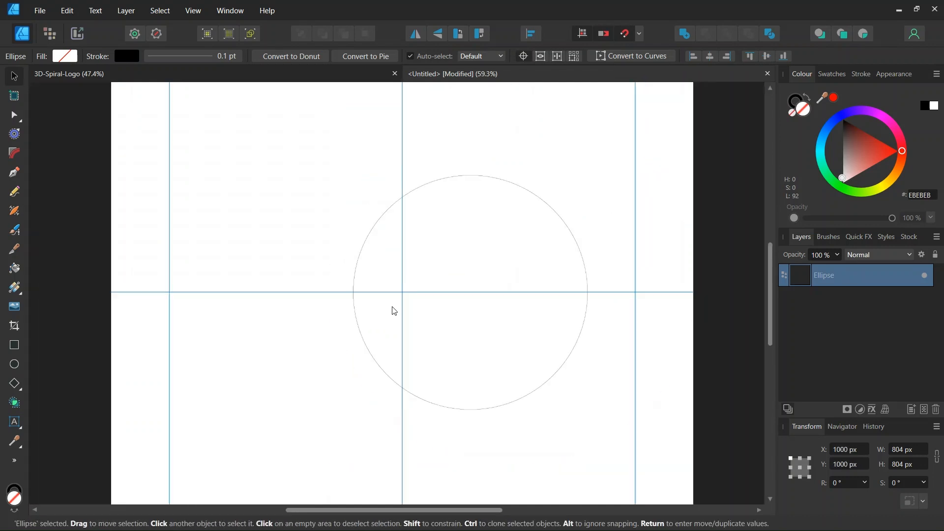
key(Return)
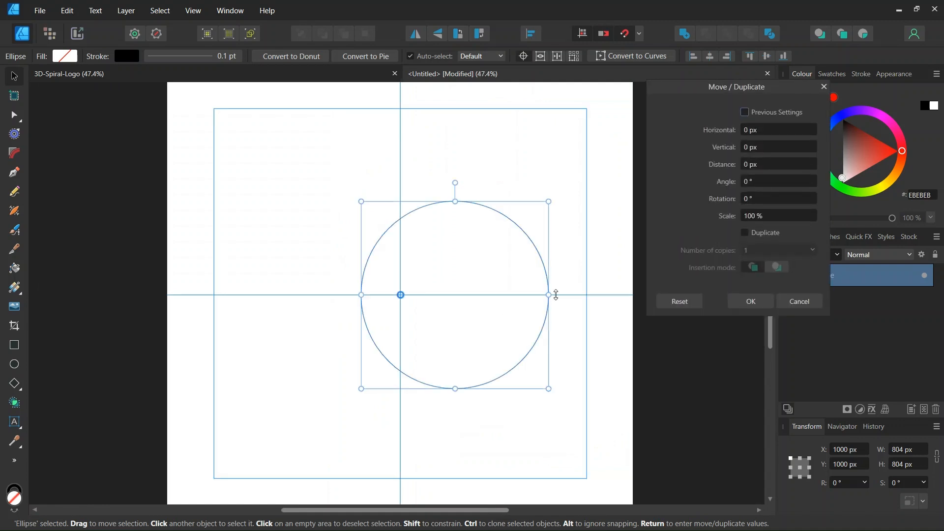
click(746, 233)
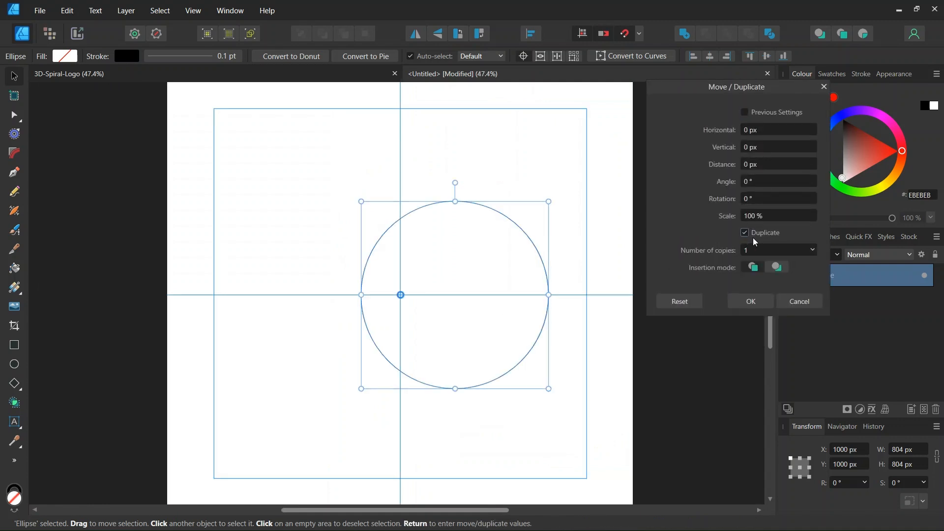
click(752, 250)
text(5)
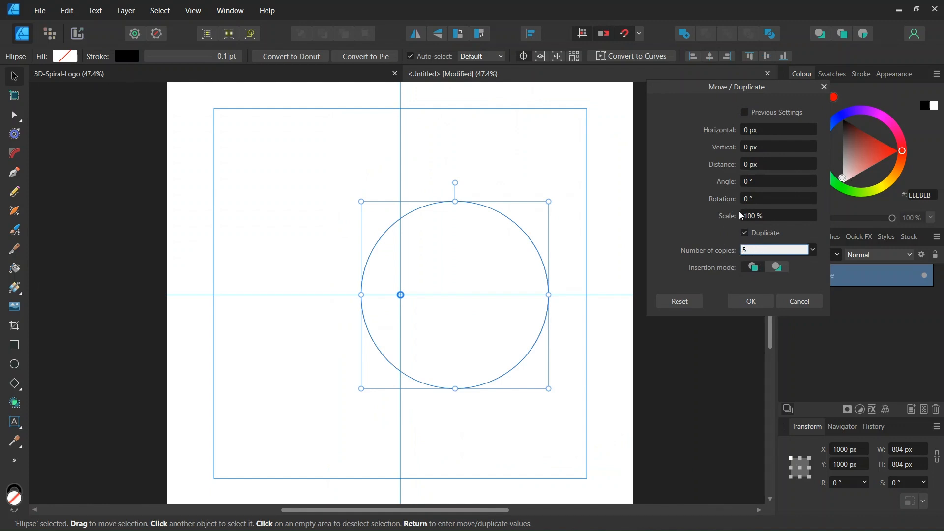
click(753, 199)
key(Return)
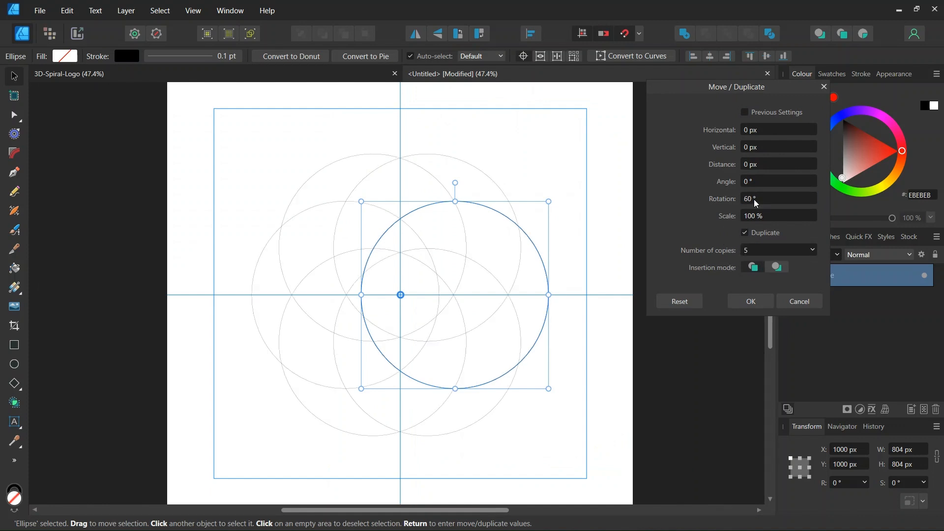
click(747, 302)
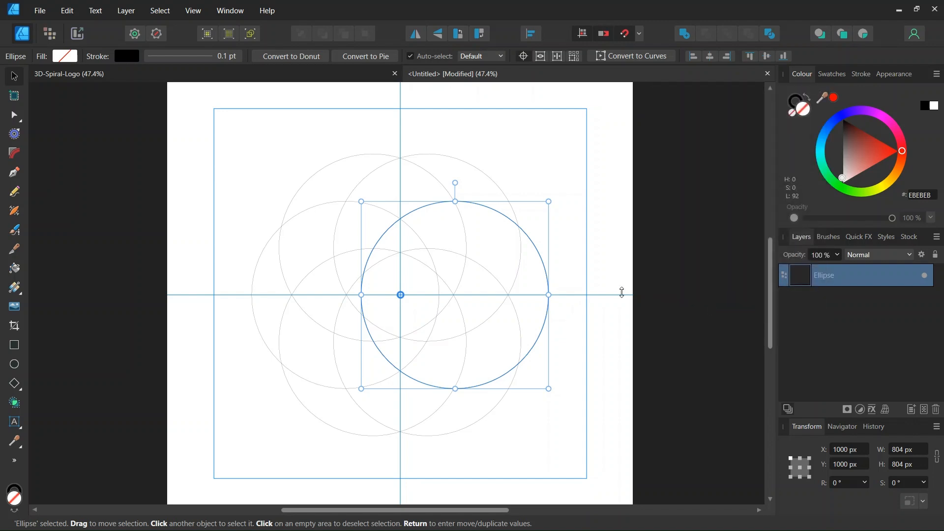
click(503, 313)
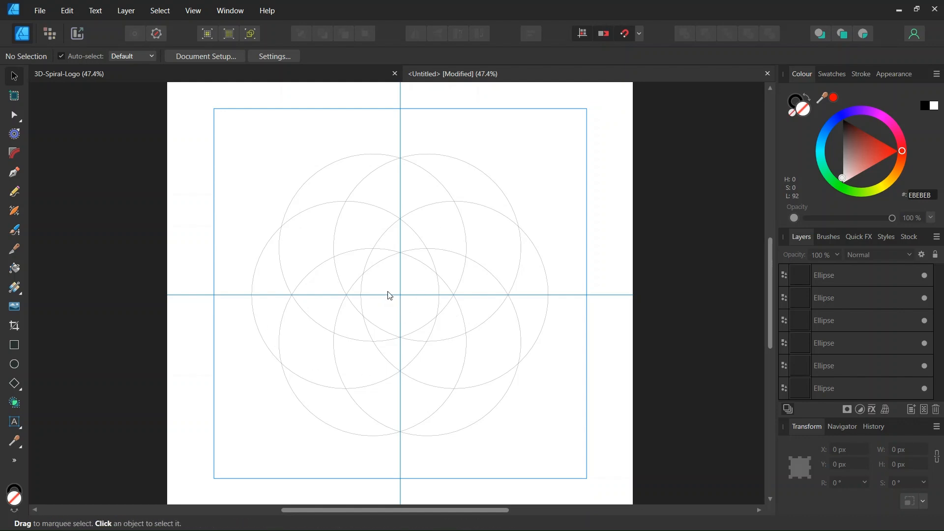
Use the Shape Builder on all six circles to merge the upper-right crescent's areas into one shape, cleaning up all unused geometry
key(ctrl+a)
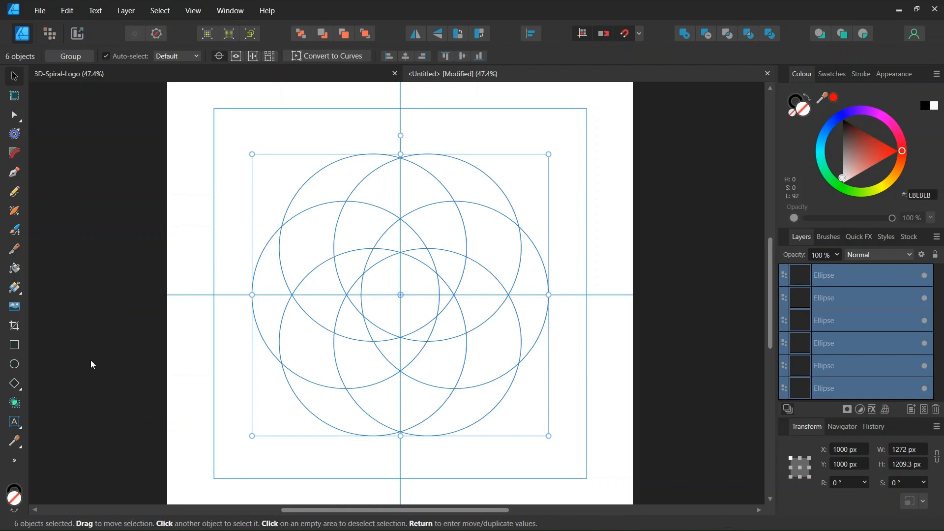
click(13, 401)
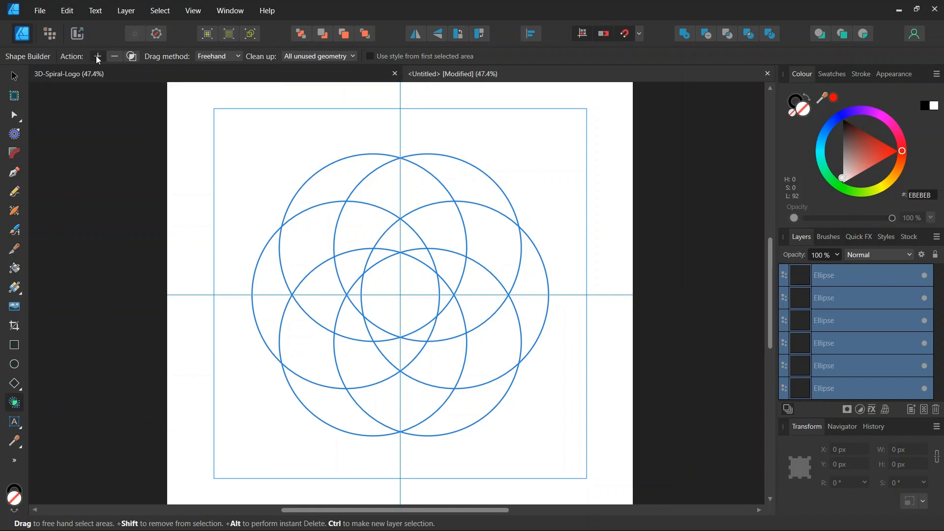
click(311, 58)
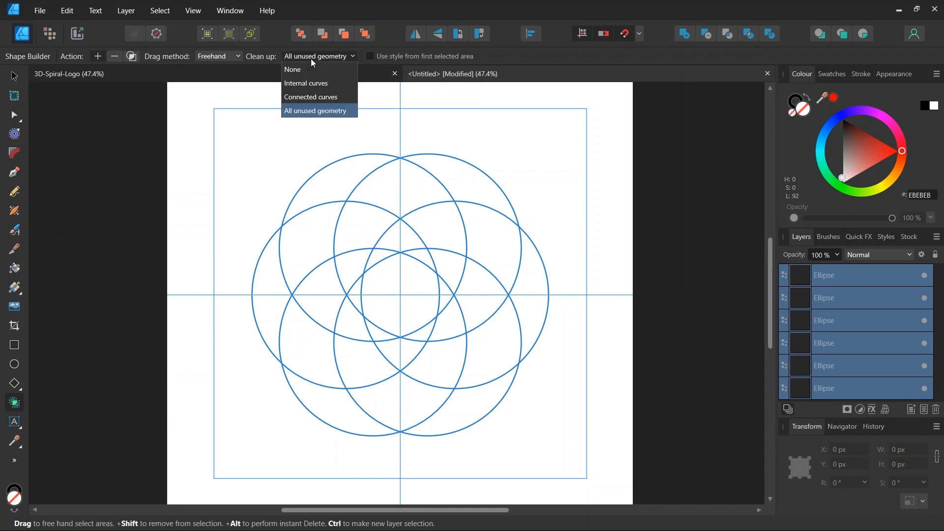
click(317, 112)
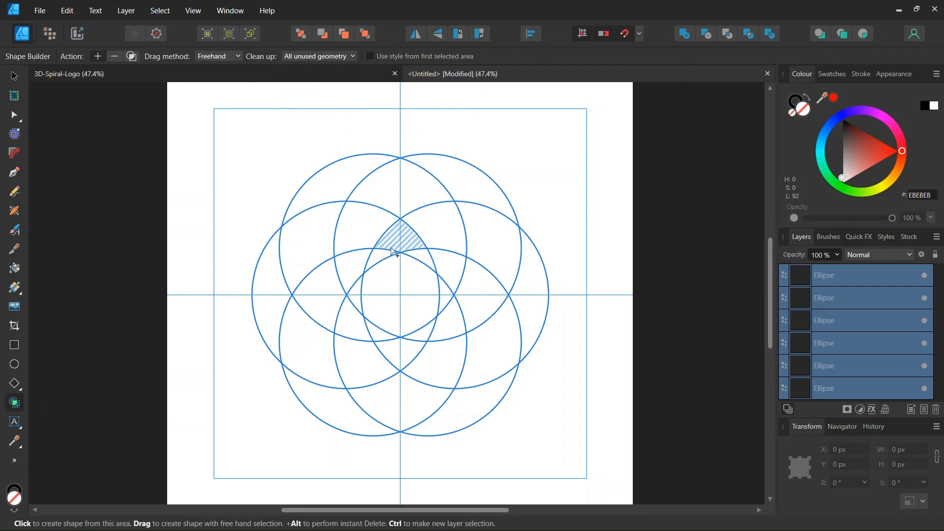
mouse_move(383, 260)
mouse_down()
mouse_move(422, 229)
mouse_move(466, 235)
mouse_move(503, 256)
mouse_move(529, 253)
mouse_move(533, 292)
mouse_up()
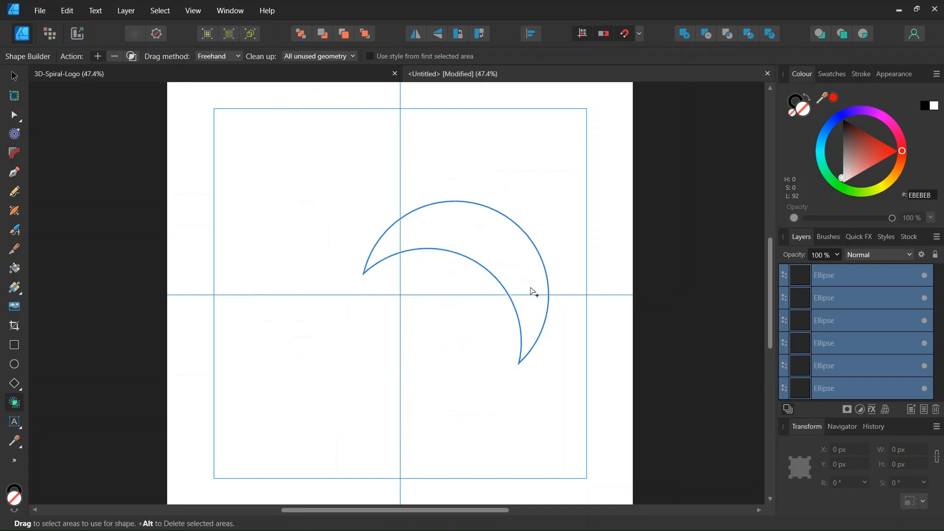
click(20, 79)
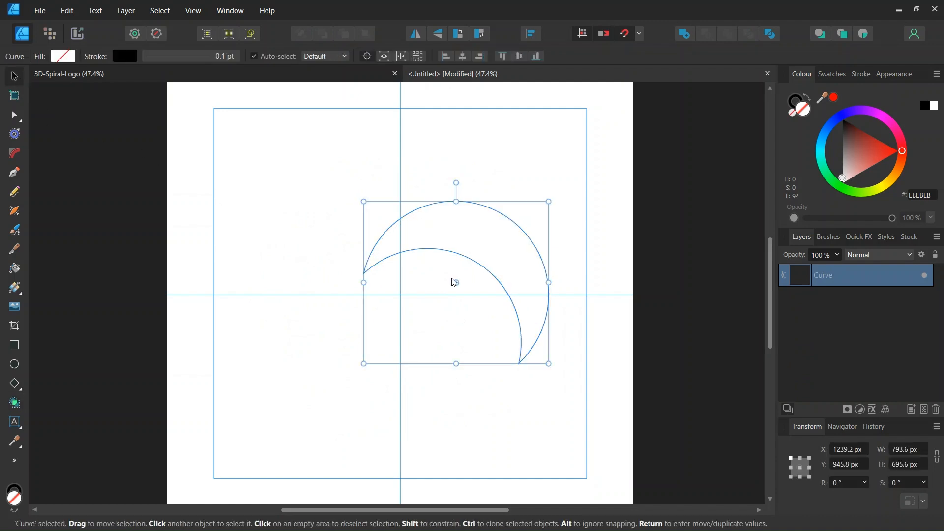
Apply a linear gradient fill to the crescent and angle it diagonally from the upper-left end down to the lower-right tip
scroll(463, 281, up, 1)
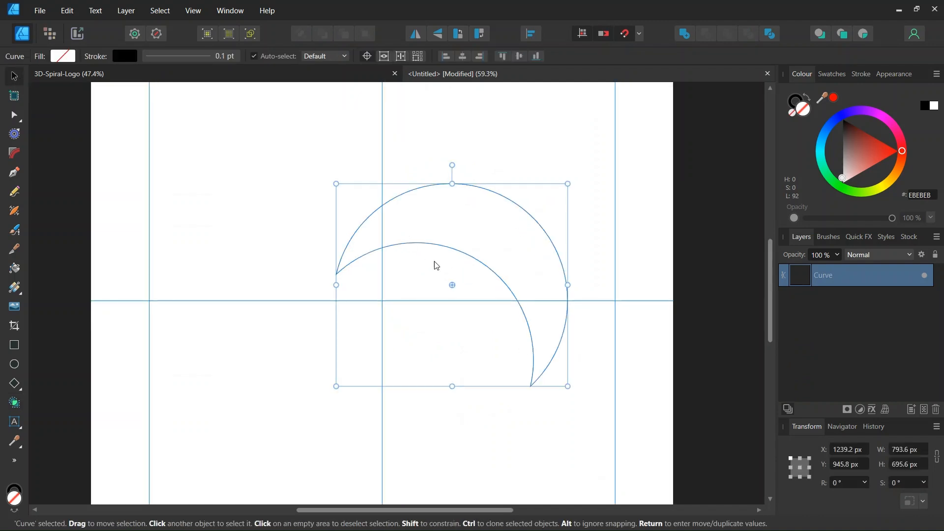
scroll(432, 261, down, 1)
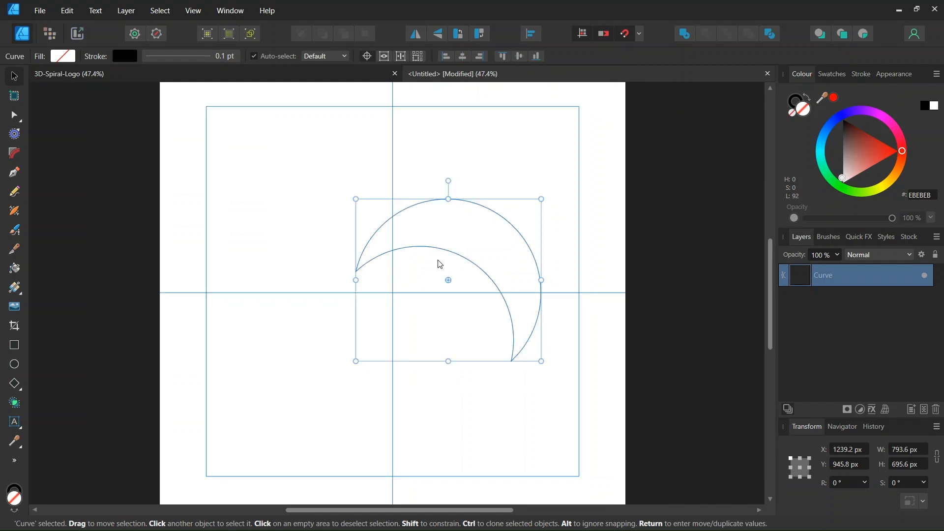
click(16, 289)
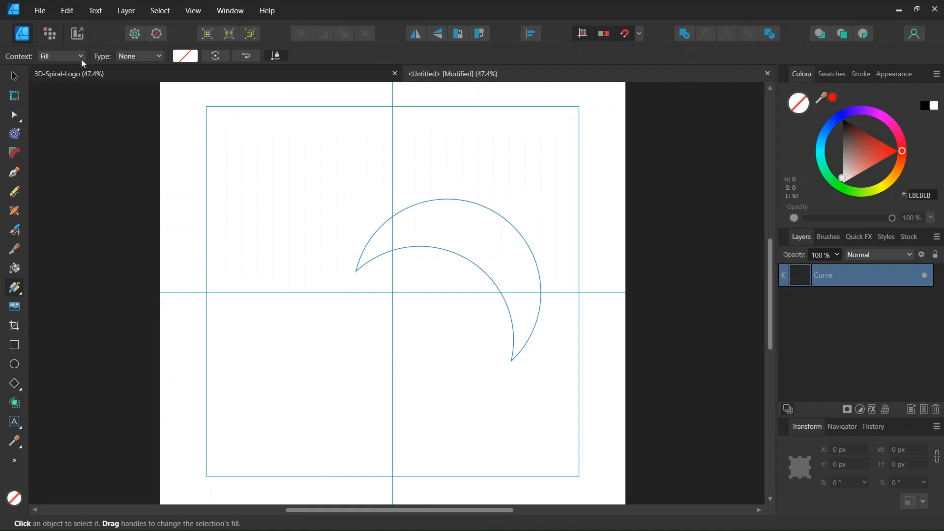
click(135, 58)
click(129, 98)
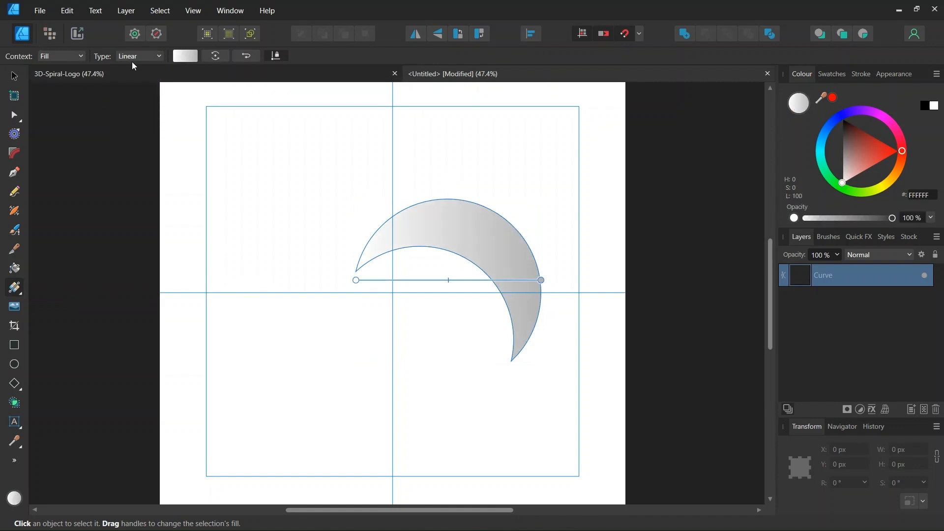
drag(356, 280, 368, 227)
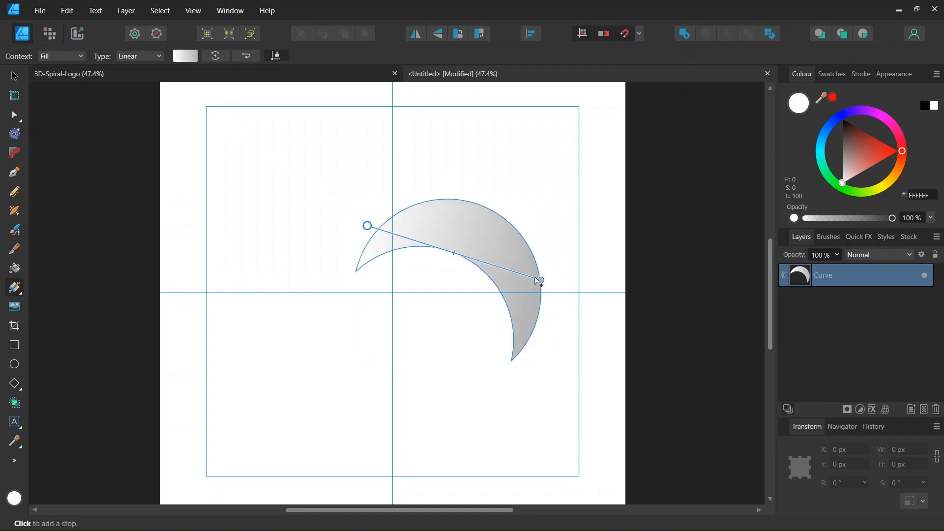
drag(541, 280, 548, 334)
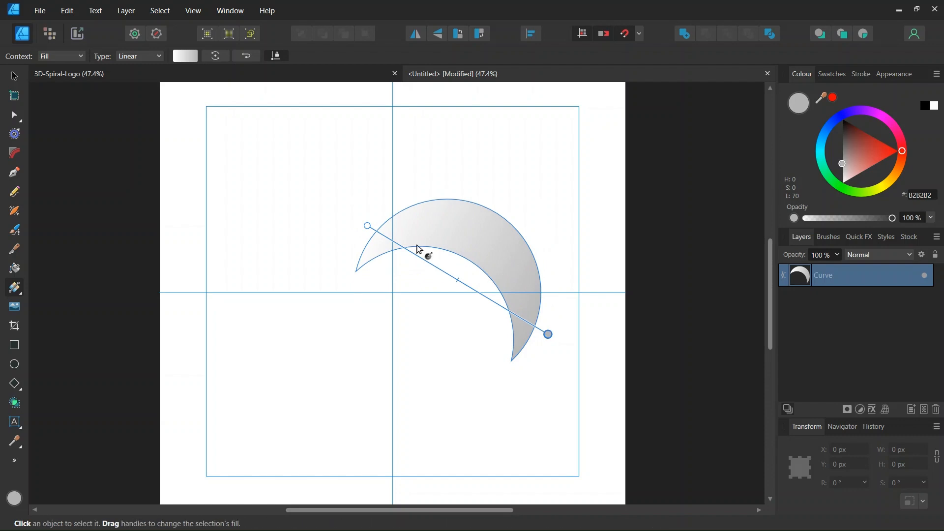
click(367, 223)
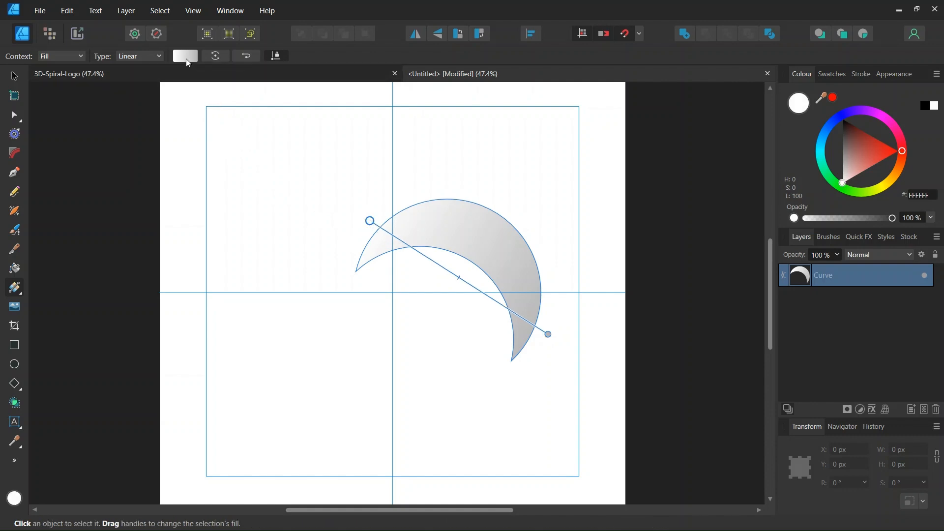
Insert a gradient stop at 50% and colour it bright cyan
click(185, 58)
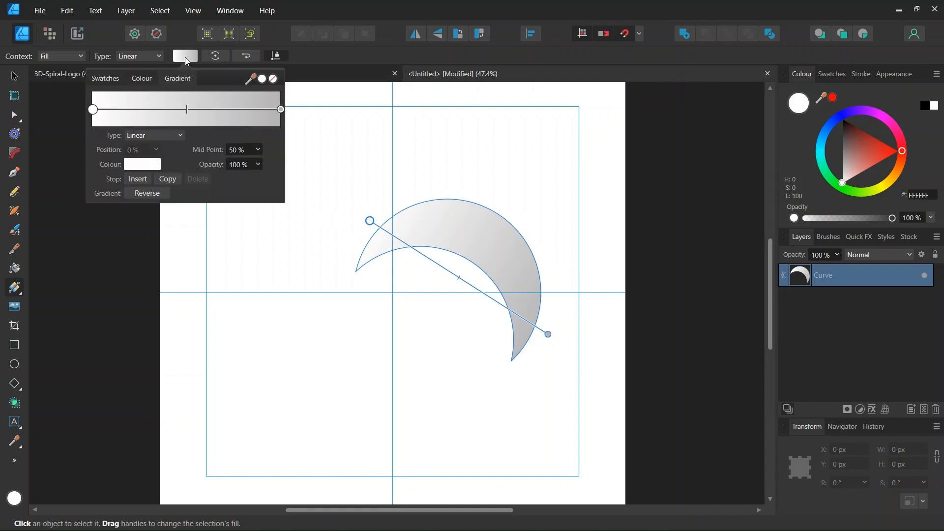
click(139, 179)
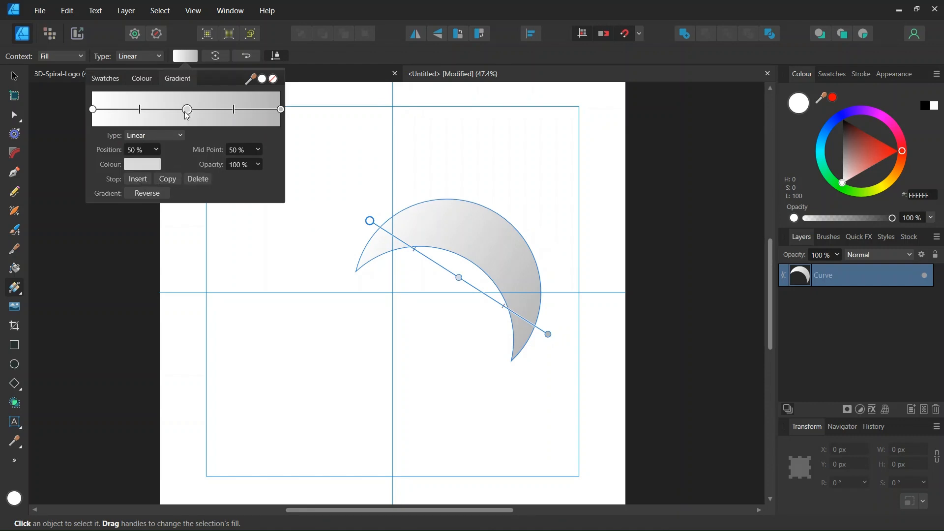
click(143, 166)
click(146, 202)
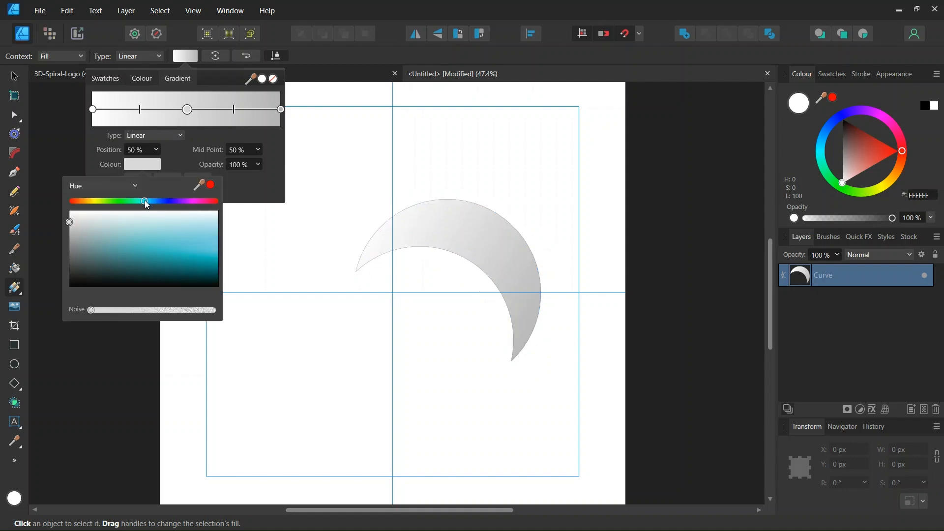
click(208, 236)
drag(214, 235, 221, 233)
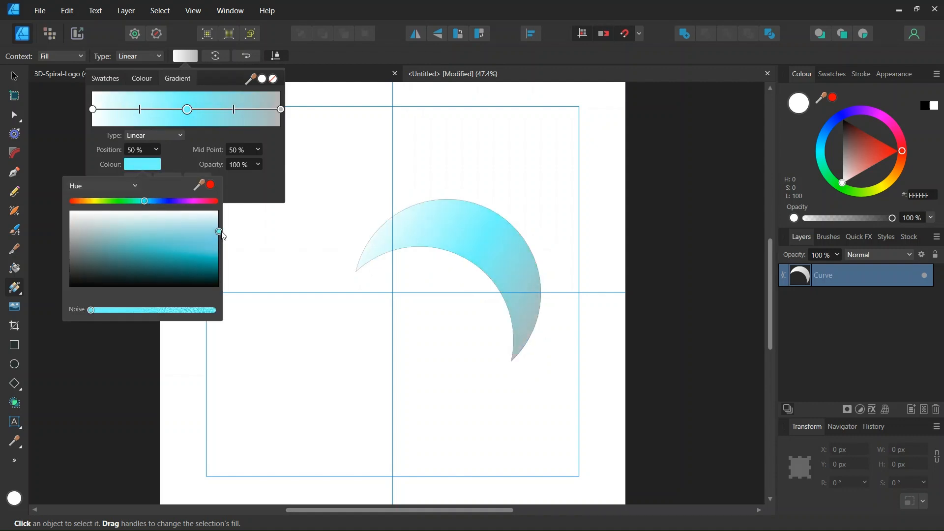
Set the colour of the gradient's 0% stop to dark teal 00313A
click(93, 110)
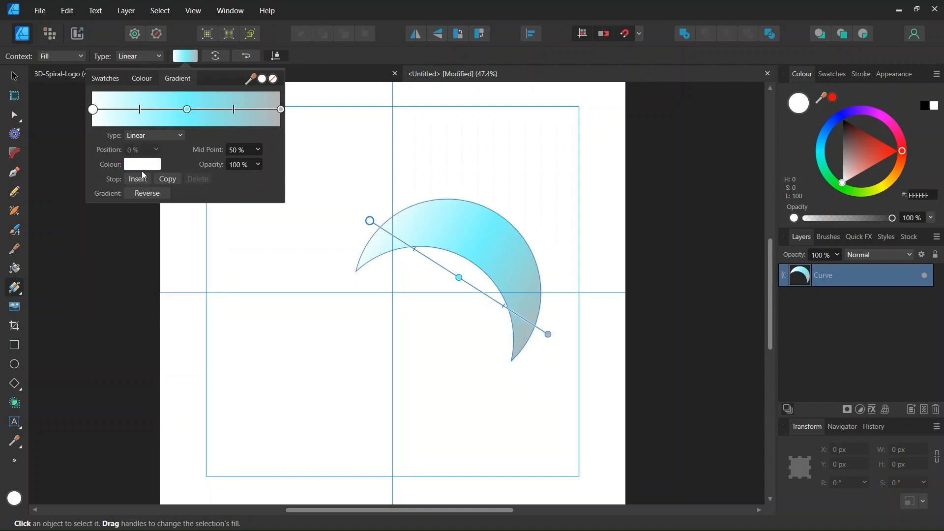
click(142, 165)
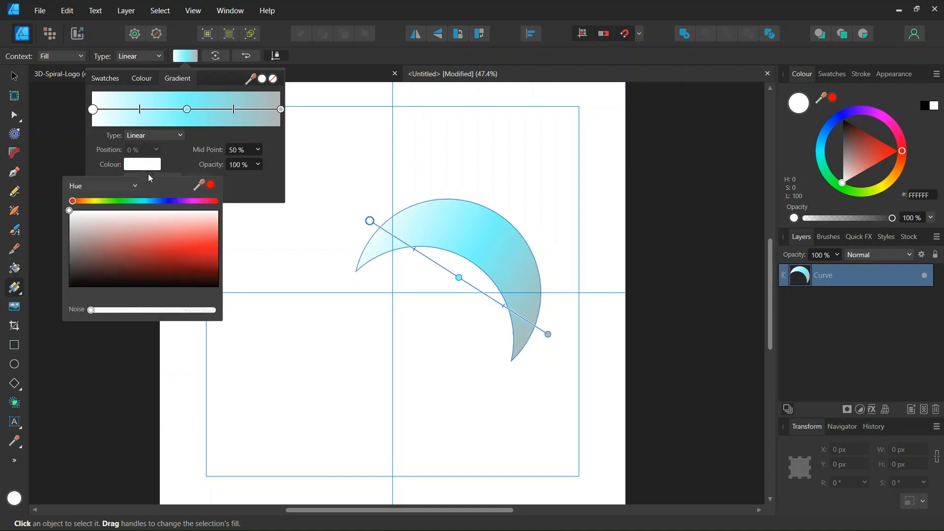
click(150, 207)
drag(167, 222, 233, 264)
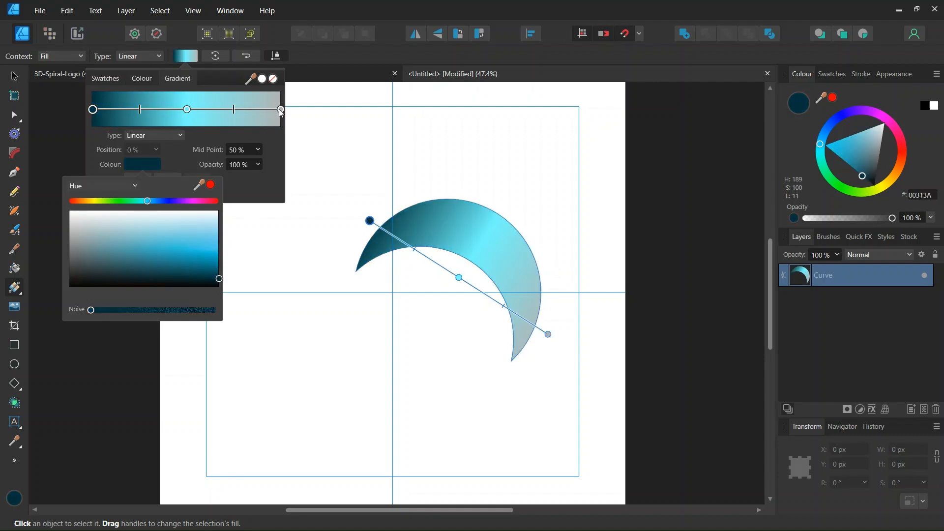
Set the colour of the gradient's 100% stop to a very dark blue-teal
click(281, 110)
click(281, 110)
click(152, 165)
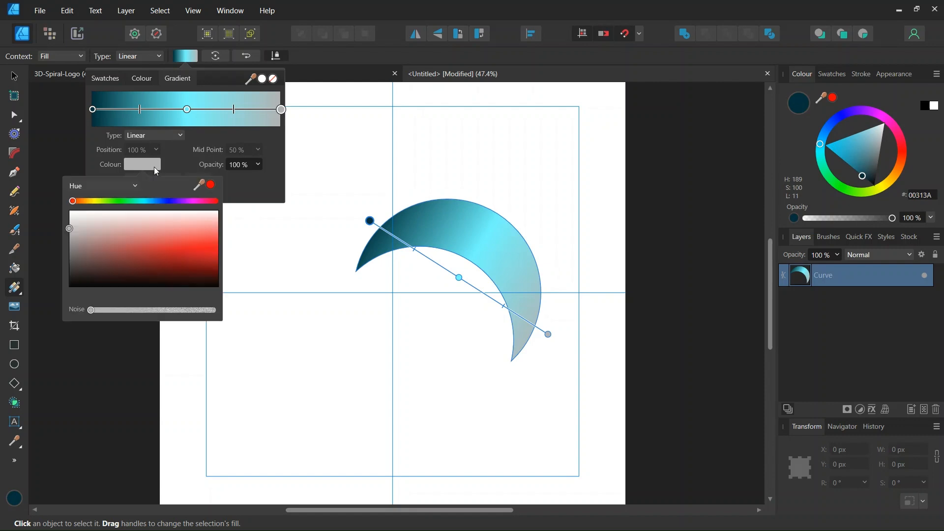
click(150, 206)
drag(195, 250, 223, 275)
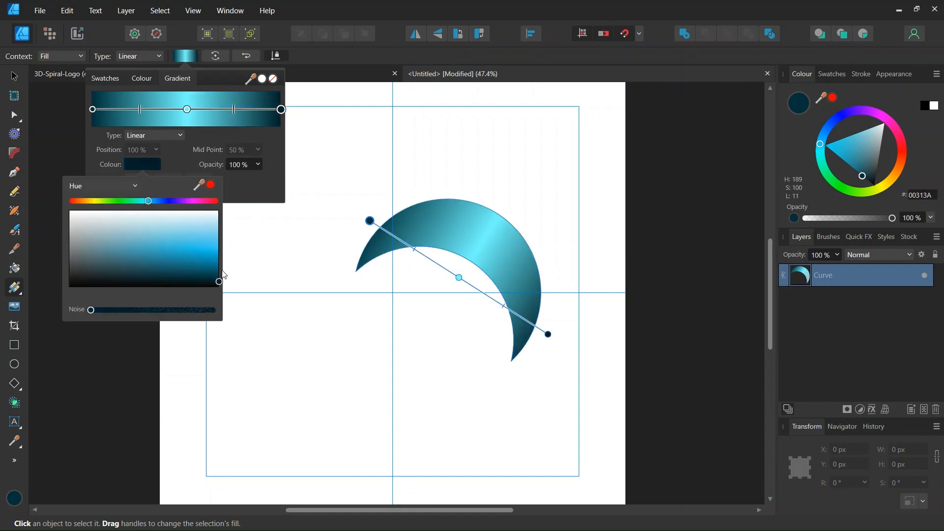
Darken the gradient's 0% stop slightly to 002C34
click(93, 110)
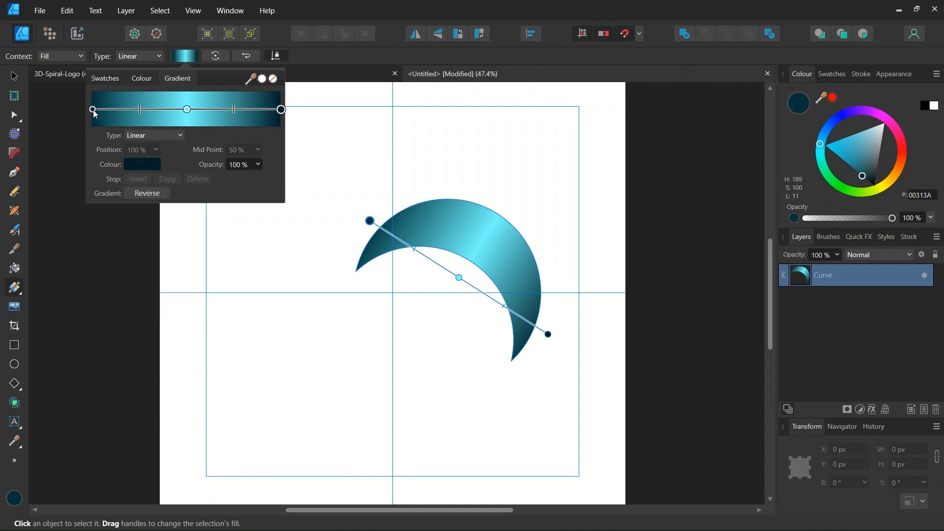
click(143, 164)
mouse_move(199, 261)
mouse_down()
mouse_move(223, 279)
mouse_move(211, 275)
mouse_up()
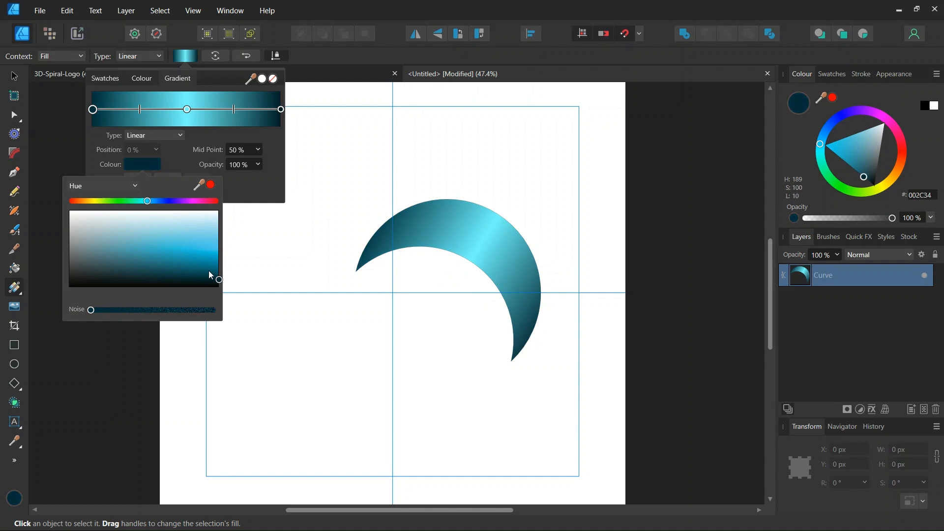
Remove the crescent's stroke, keeping only the gradient fill
click(14, 75)
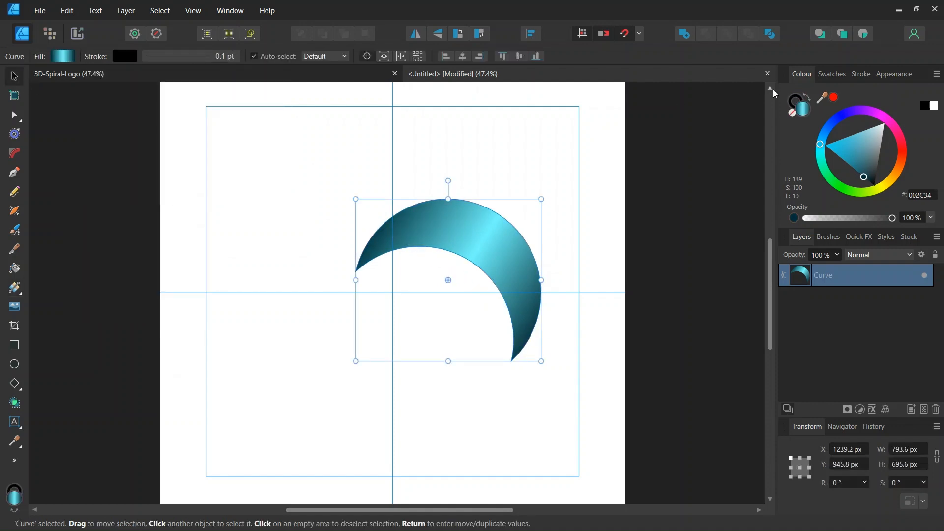
click(794, 99)
click(793, 112)
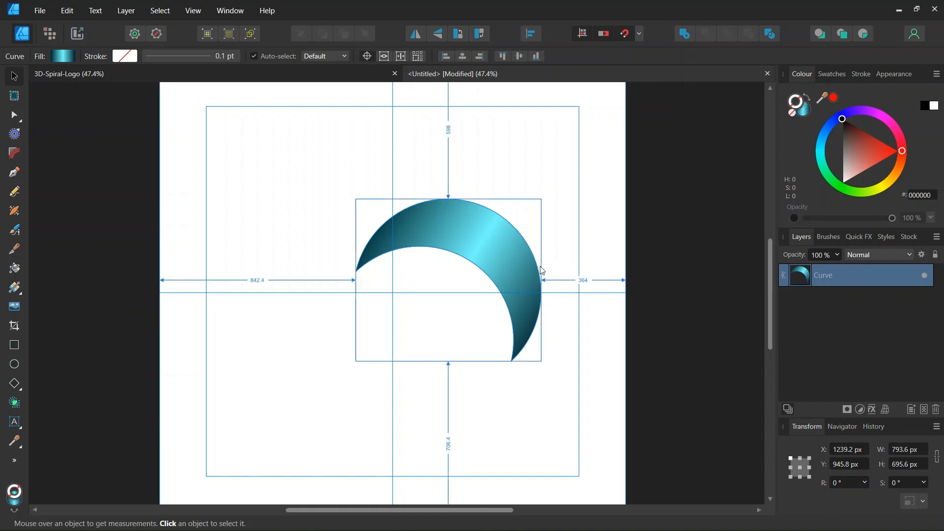
Create a symbol from the gradient-filled crescent and deselect it
scroll(504, 251, up, 1)
scroll(464, 229, up, 1)
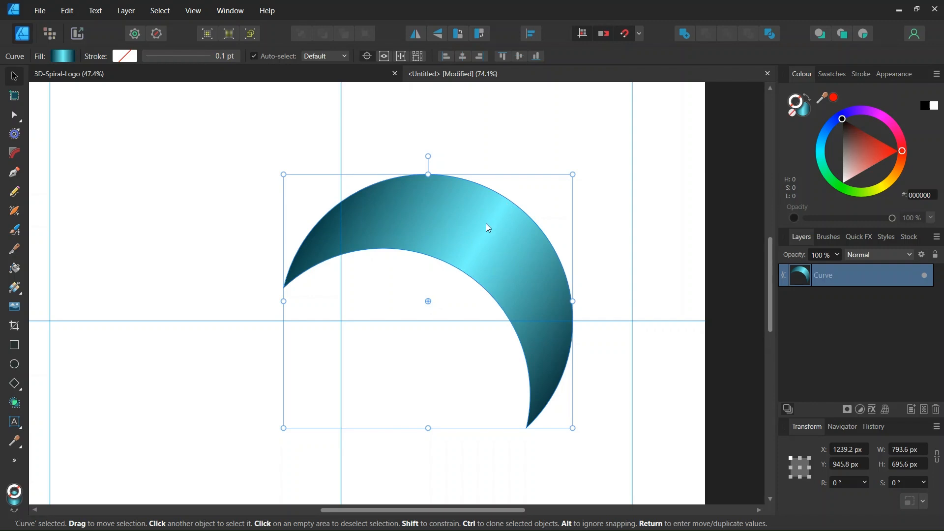
scroll(432, 296, down, 3)
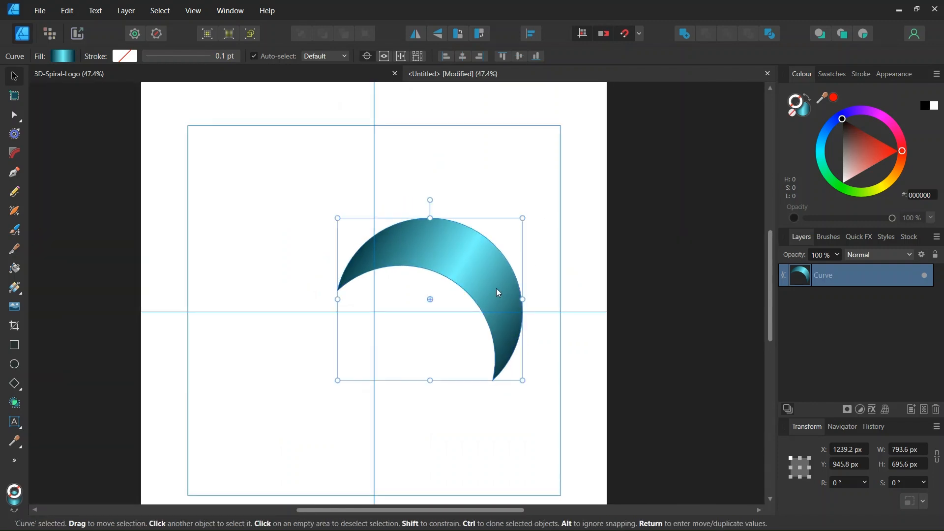
scroll(494, 297, up, 1)
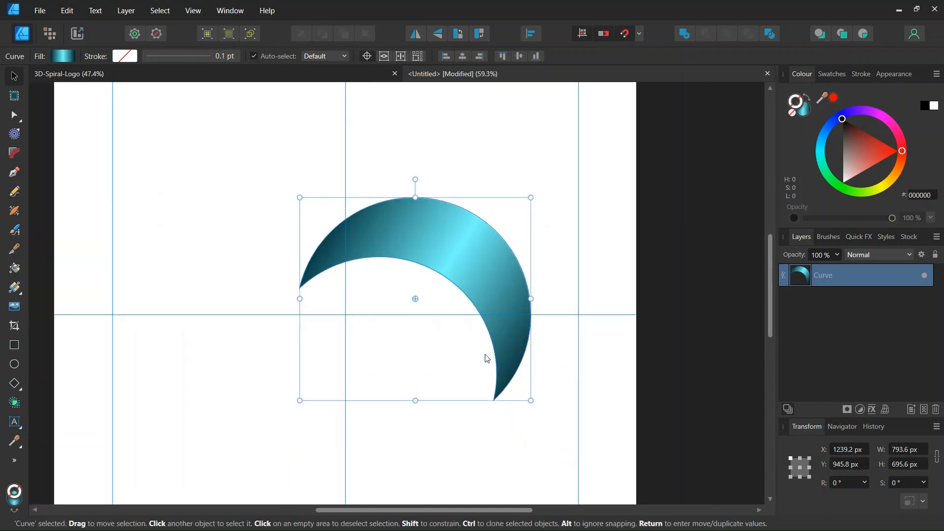
click(126, 11)
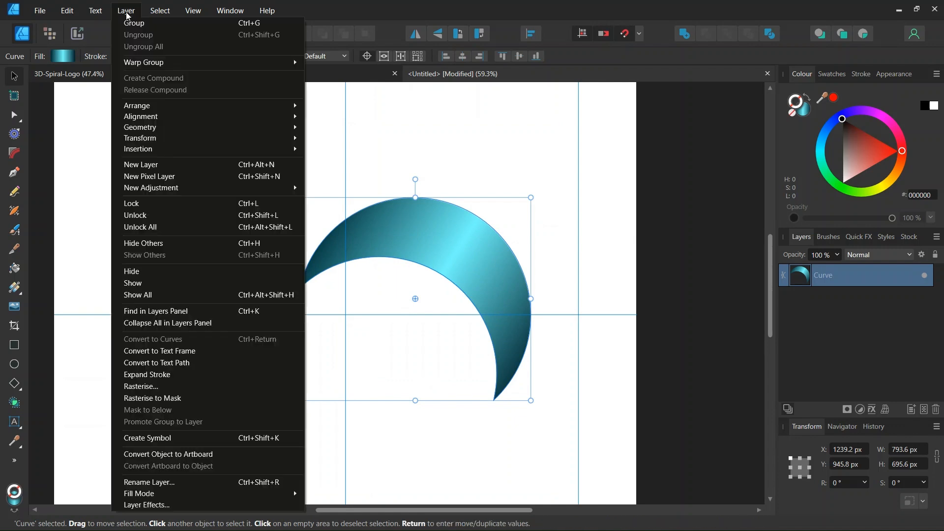
click(342, 377)
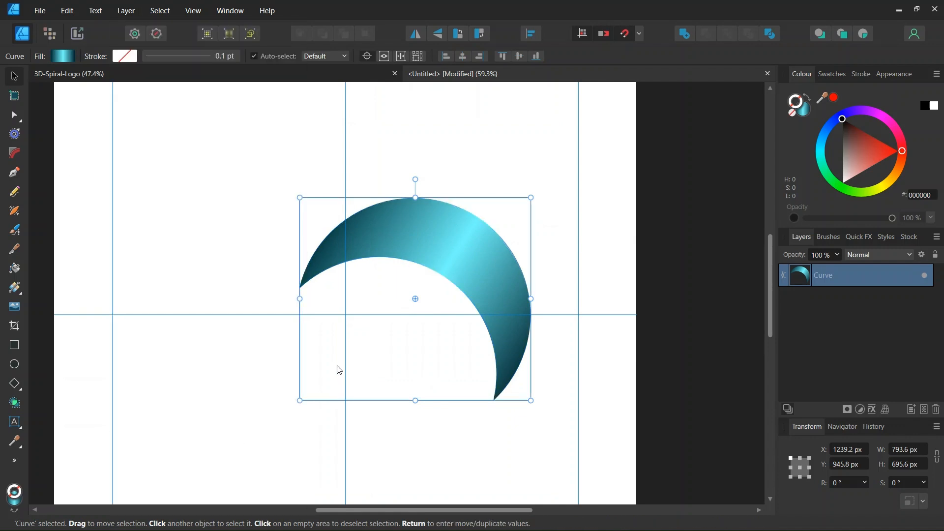
scroll(271, 348, down, 1)
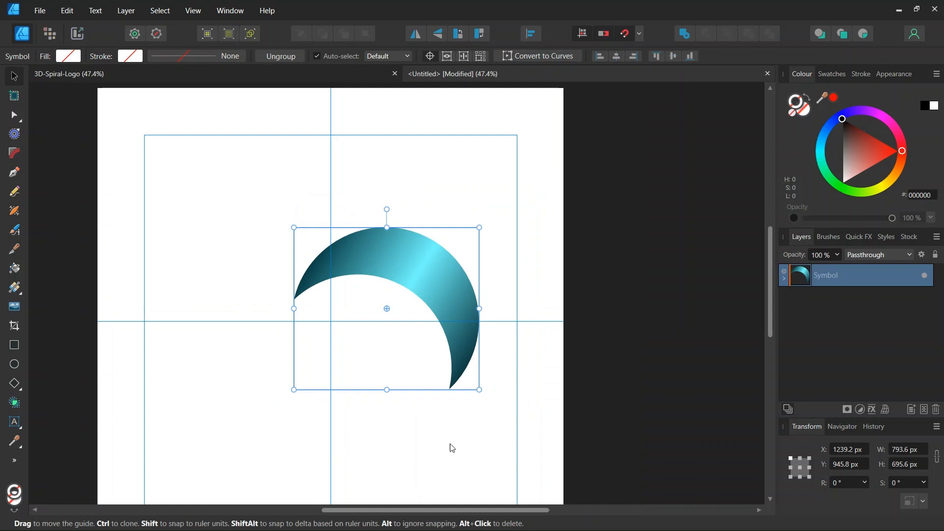
click(407, 452)
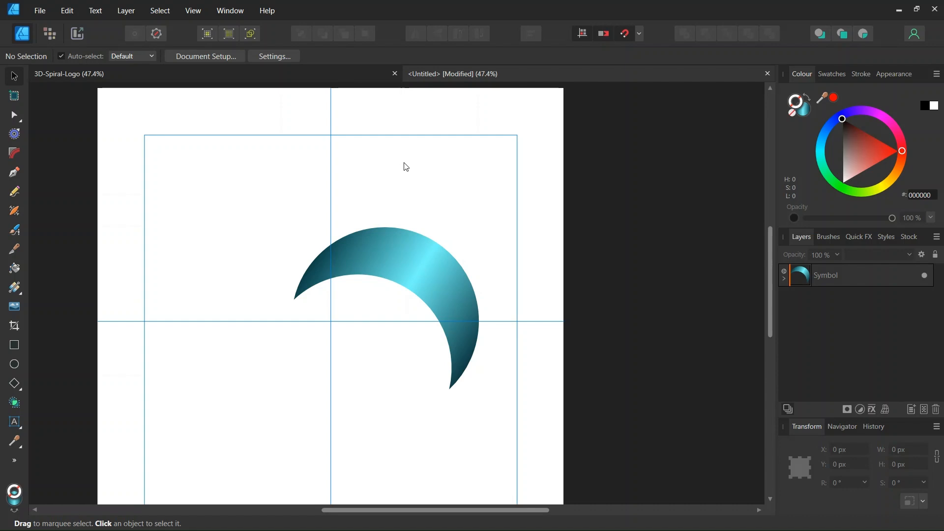
Select the crescent symbol and place its transform origin on the intersection of the two guides
click(427, 258)
scroll(376, 287, up, 1)
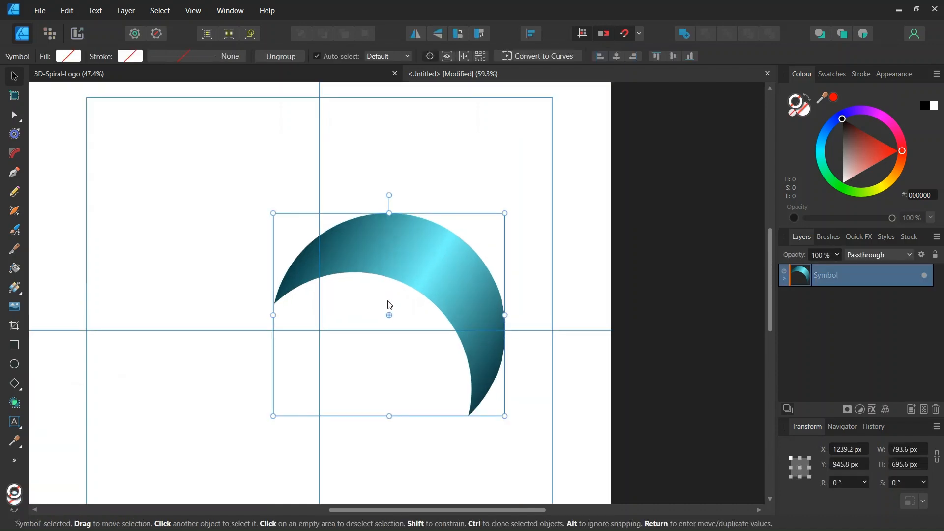
drag(388, 315, 319, 328)
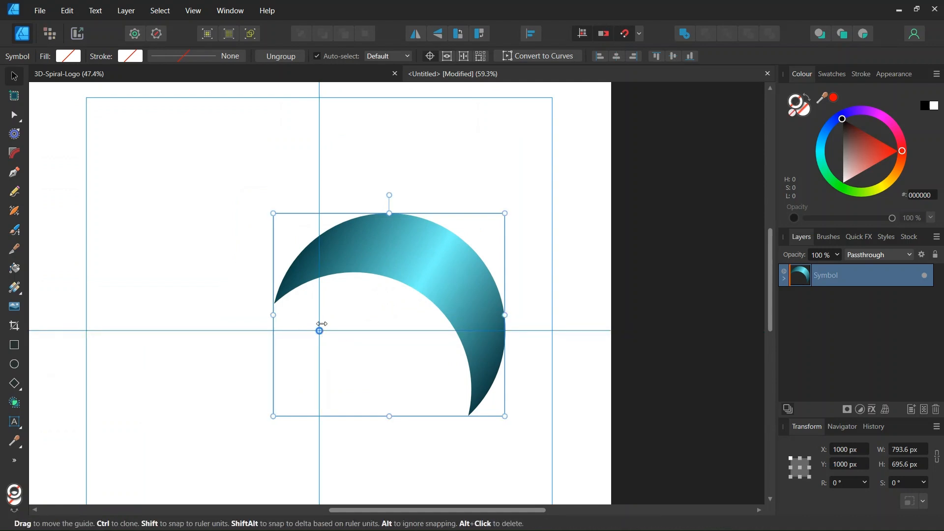
Duplicate the crescent symbol with 5 copies rotated 60° each around the guide intersection
key(Return)
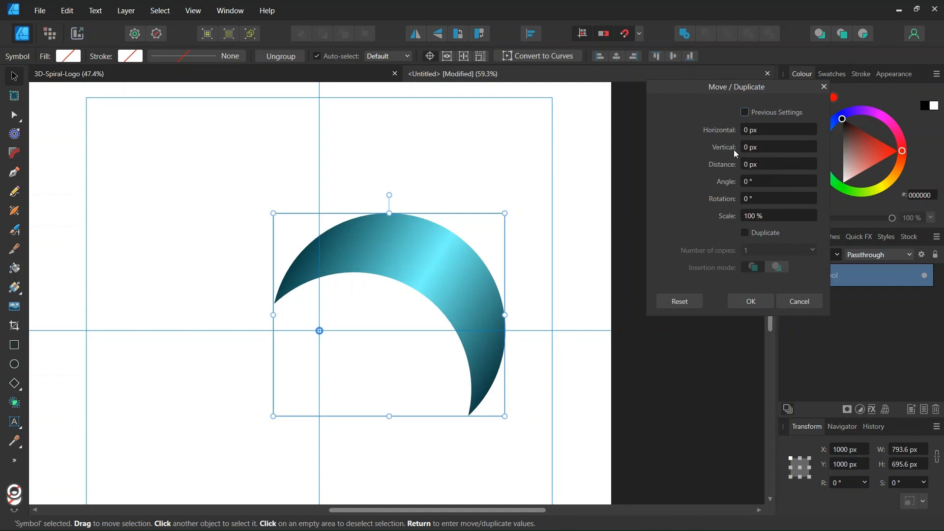
click(746, 234)
click(747, 251)
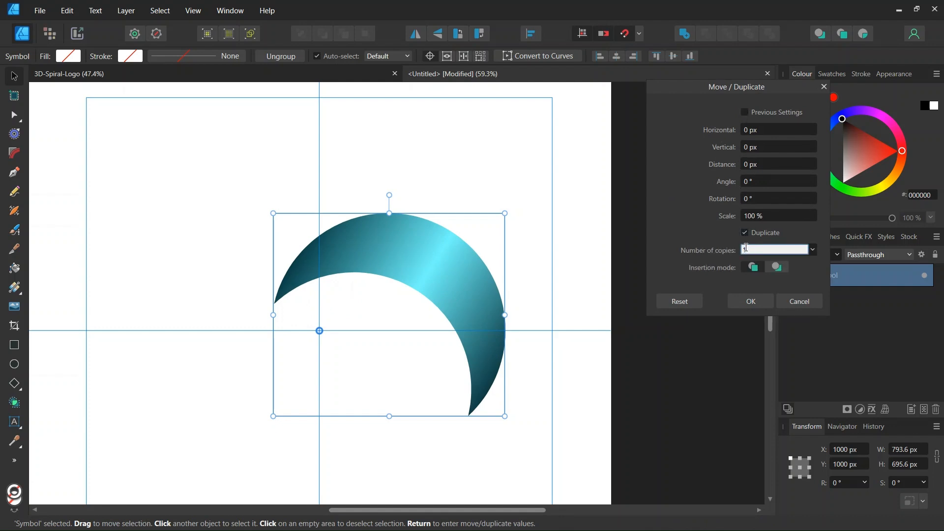
click(751, 199)
text(60)
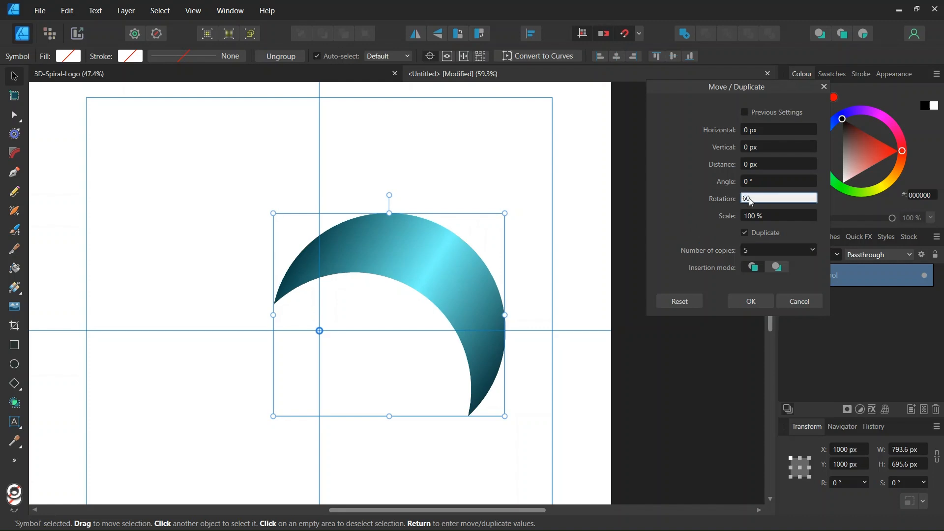
key(Return)
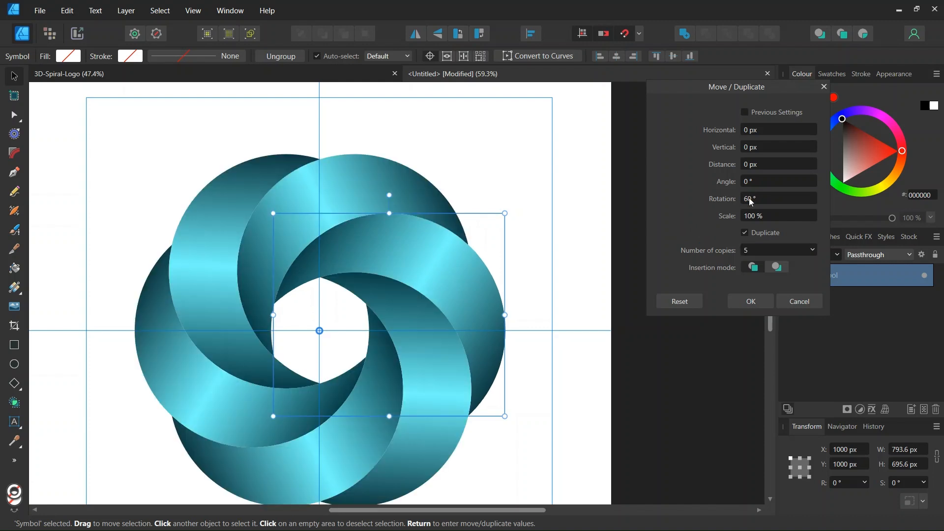
click(749, 301)
scroll(327, 368, down, 3)
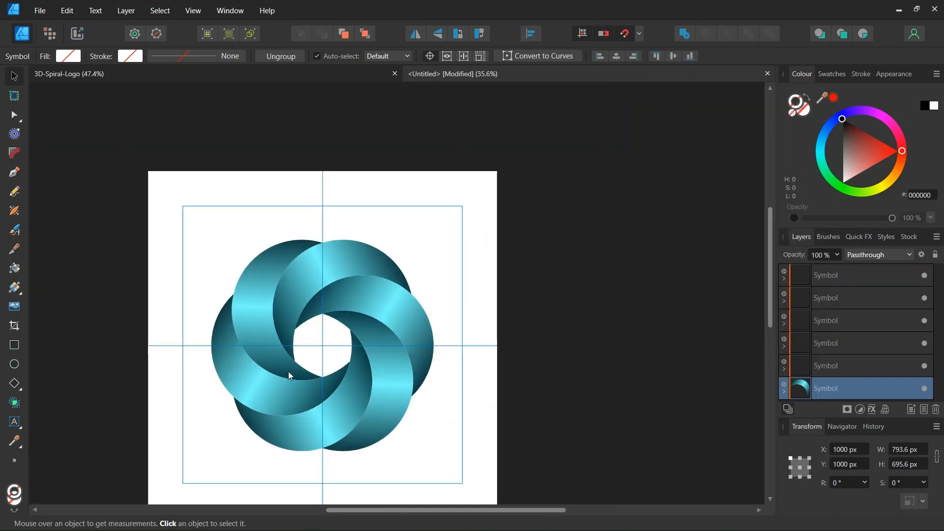
scroll(314, 423, up, 3)
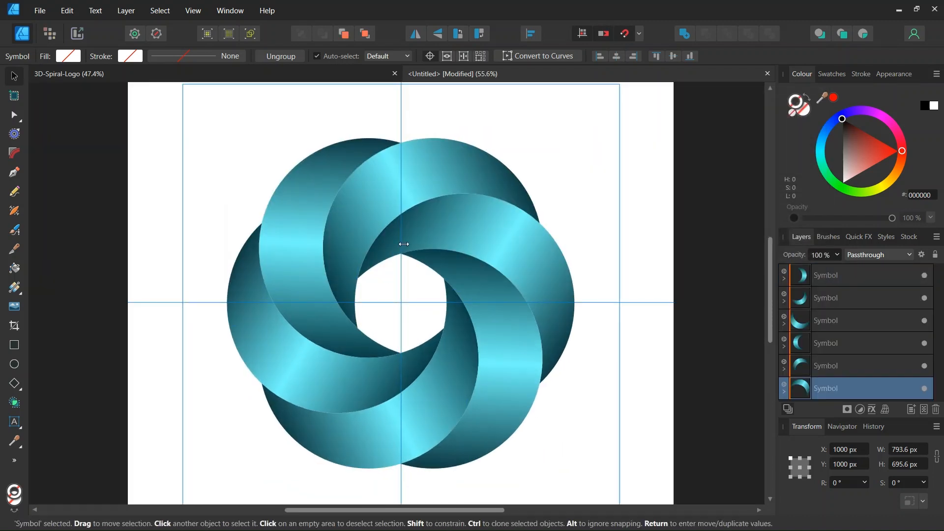
Expand the bottommost symbol in the layer stack and select its inner curve for gradient editing with the Fill tool
scroll(447, 287, down, 2)
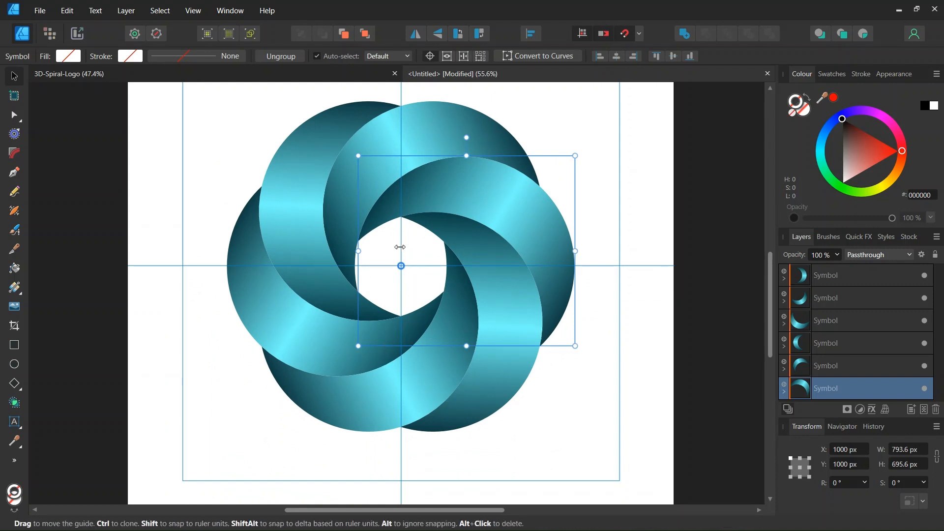
click(784, 392)
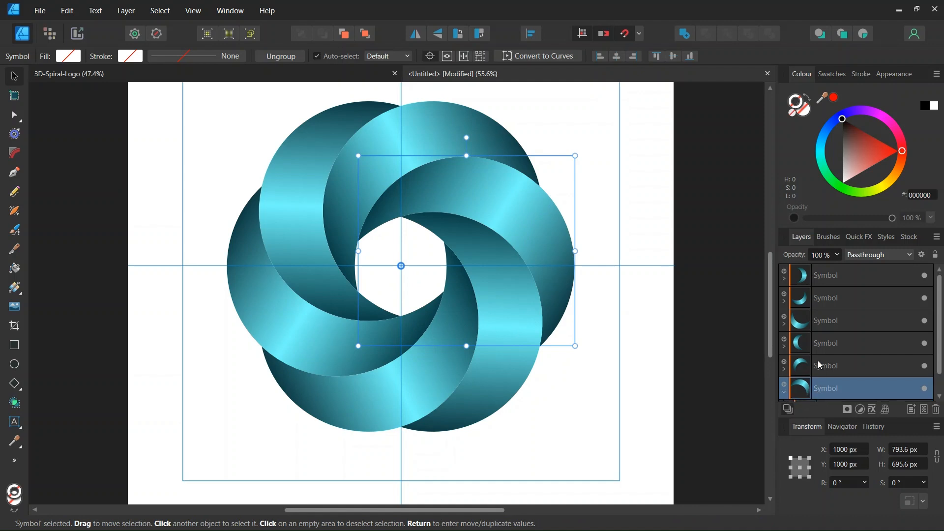
scroll(820, 368, down, 1)
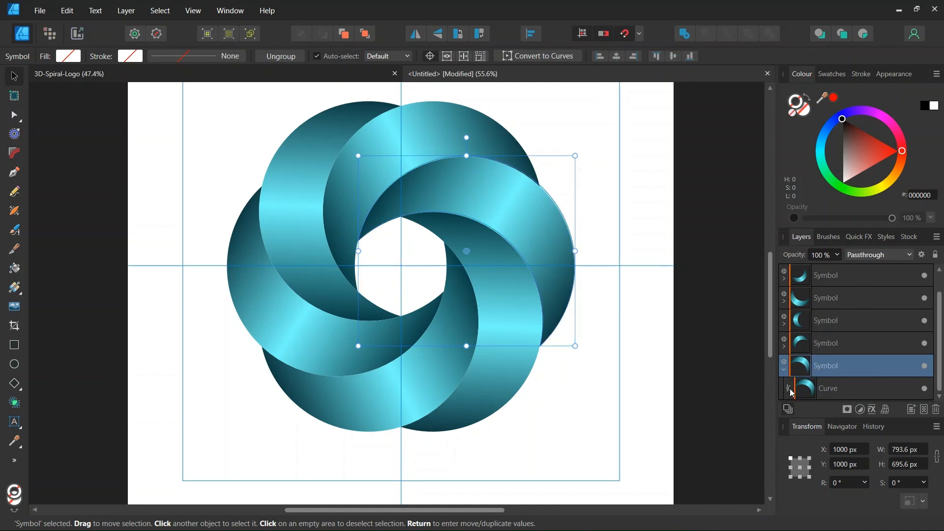
click(831, 392)
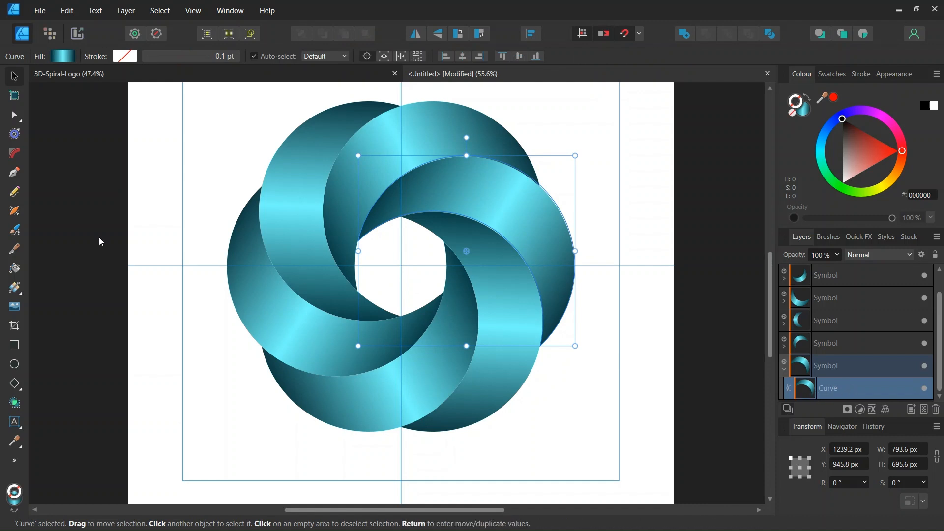
click(13, 291)
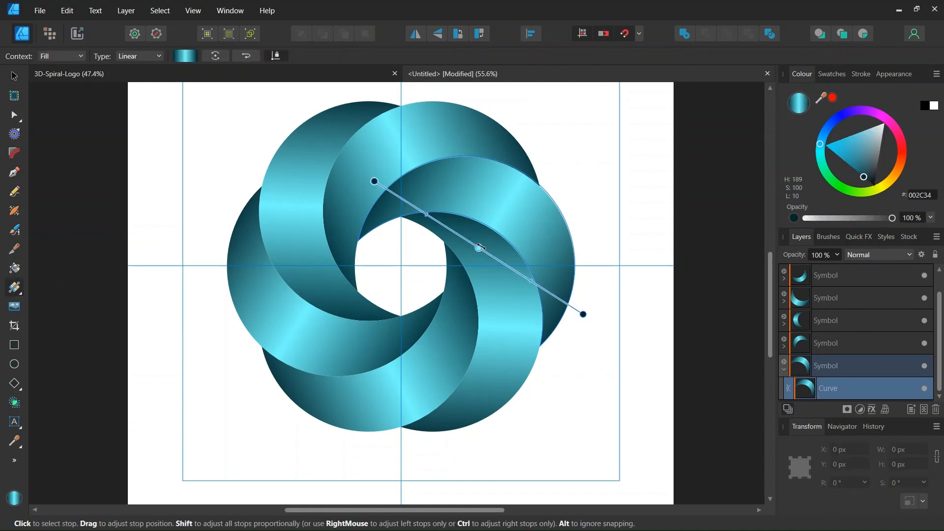
scroll(489, 250, up, 1)
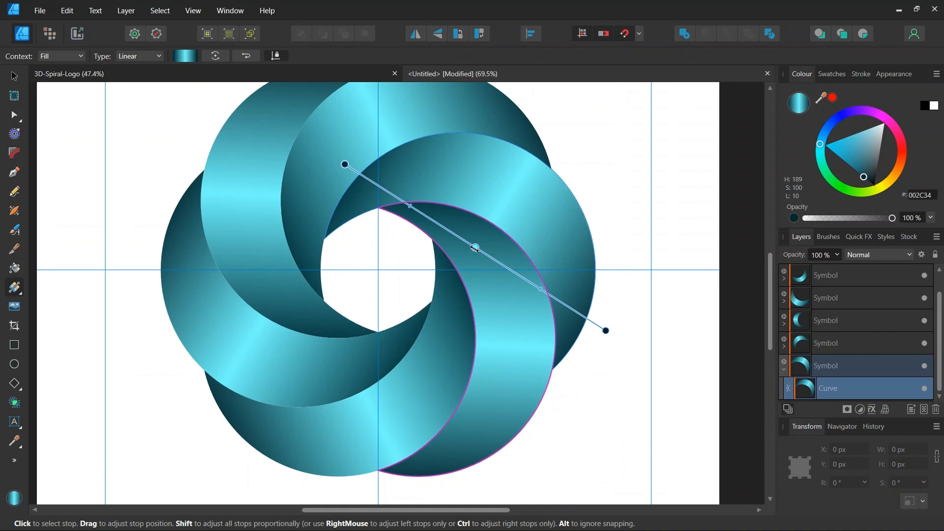
Change the curve gradient's middle stop at 50% to a brighter, more saturated cyan and deselect the curve
click(187, 57)
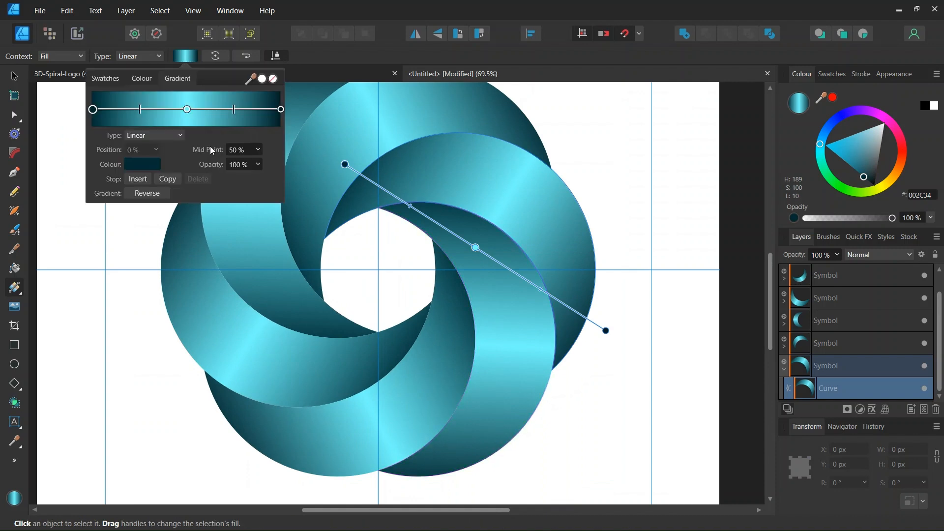
click(187, 109)
click(152, 166)
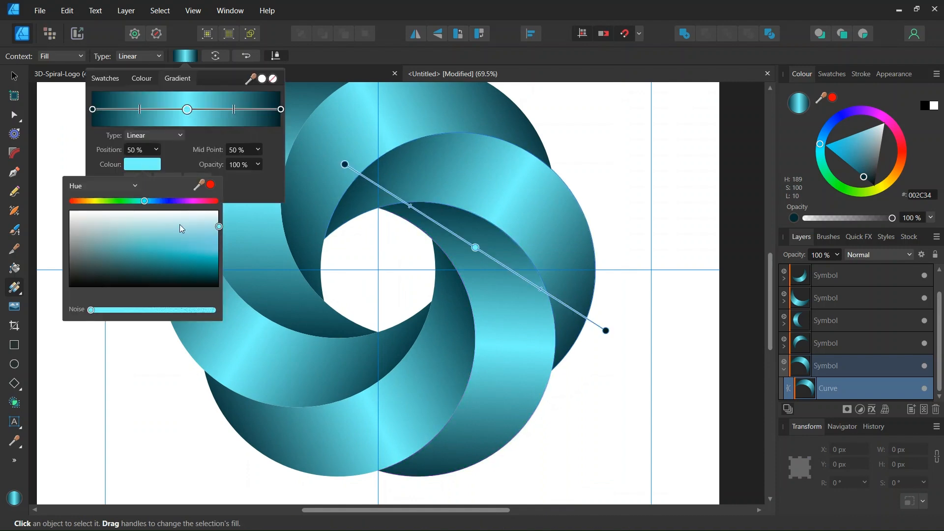
drag(181, 247, 220, 241)
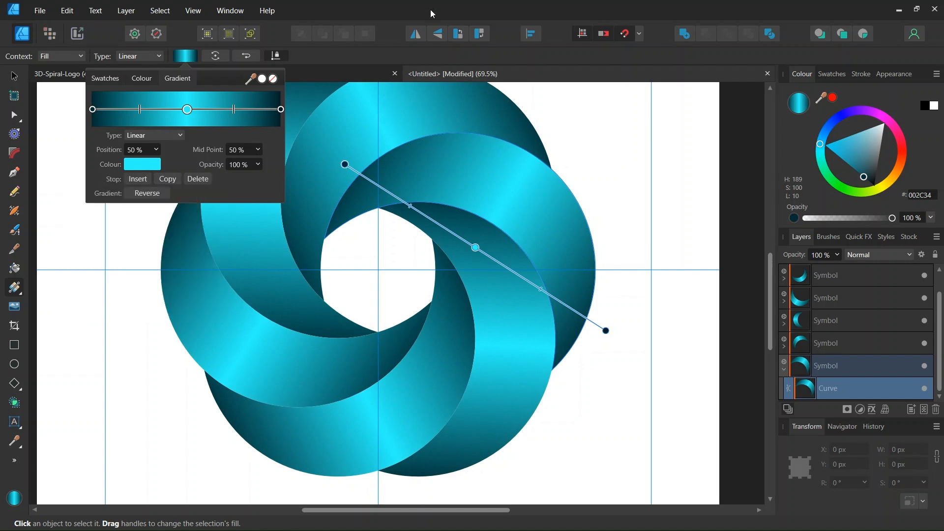
click(582, 147)
scroll(576, 276, down, 1)
scroll(572, 267, up, 1)
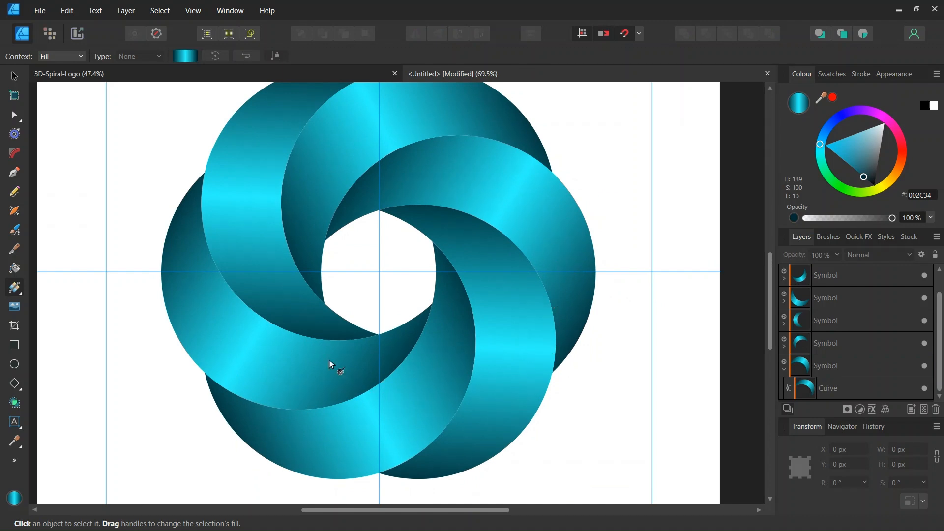
Add 10% noise to the gradient fill of the curve inside the bottommost symbol and deselect it
click(822, 388)
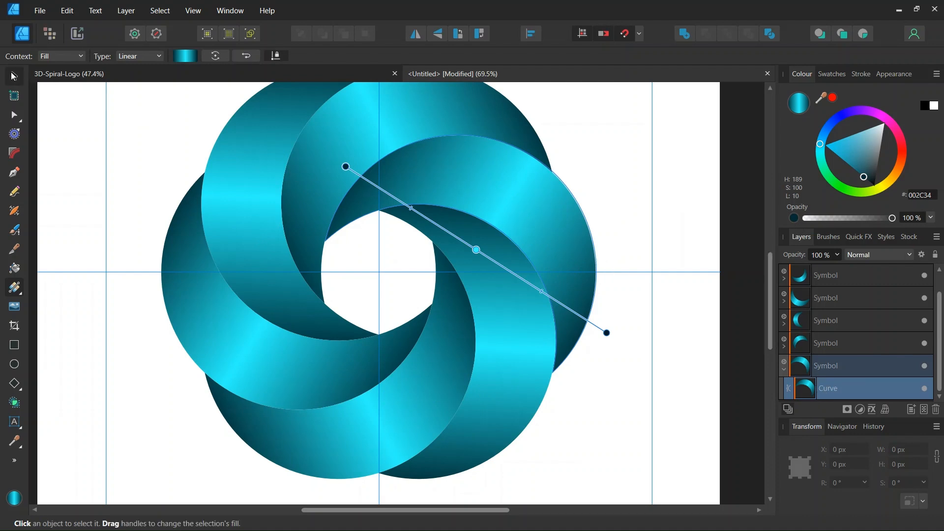
key(v)
click(795, 218)
drag(805, 219, 806, 219)
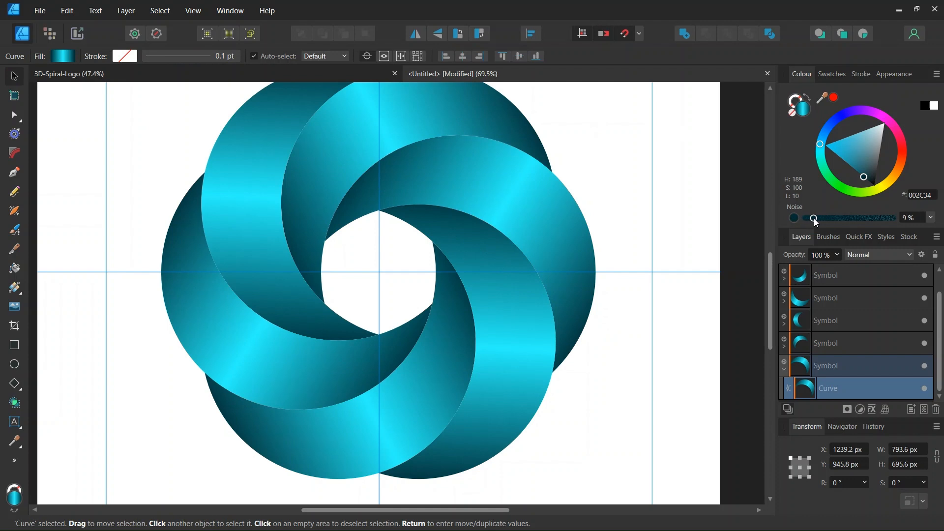
drag(814, 219, 814, 218)
click(659, 221)
scroll(644, 217, down, 1)
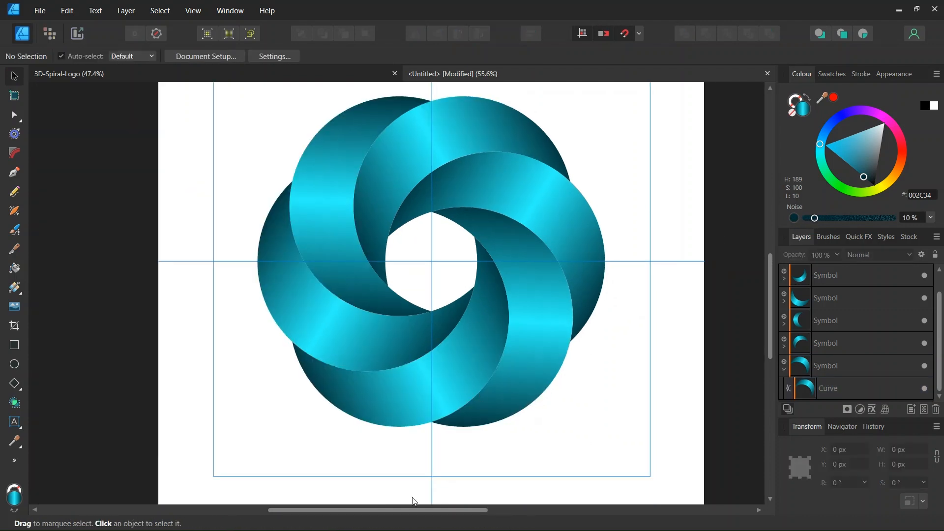
scroll(357, 255, down, 1)
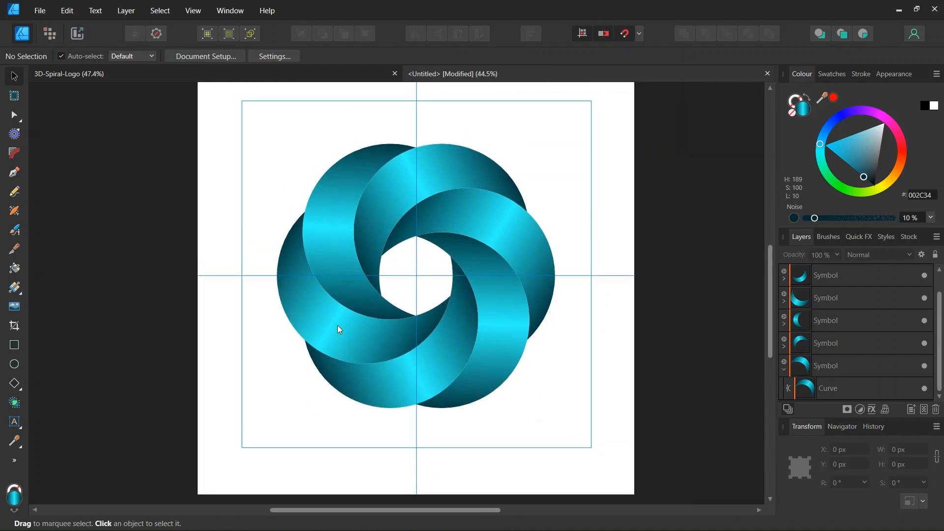